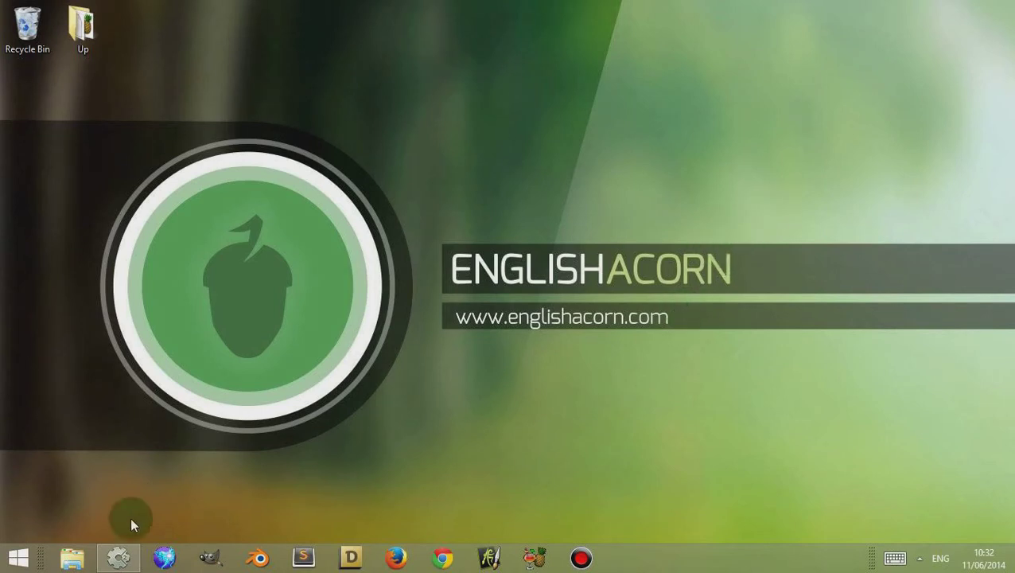
# Bring up Construct 2, then open and close the Start Page, leaving an empty workspace
pyautogui.click(118, 556)
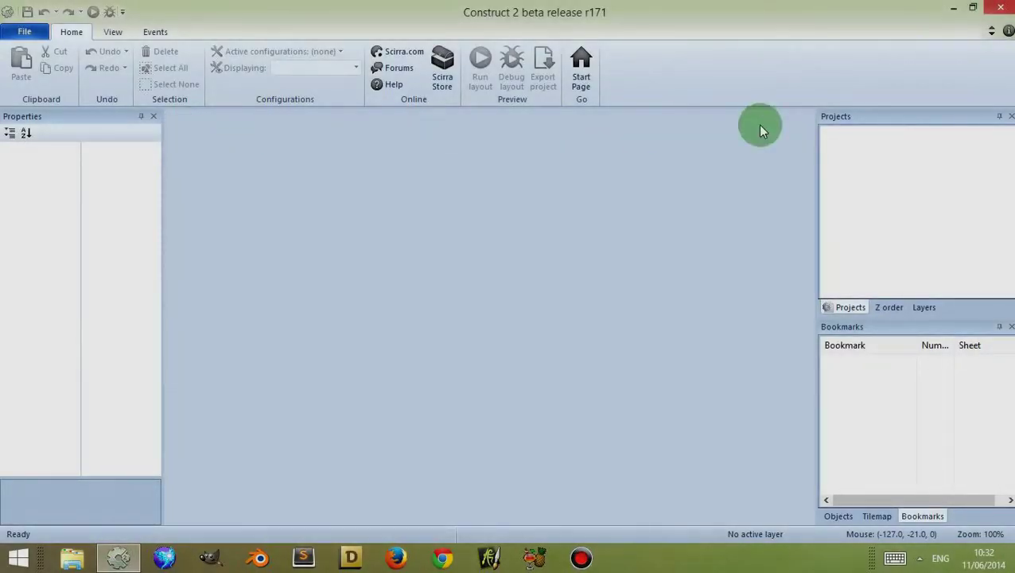
pyautogui.click(585, 70)
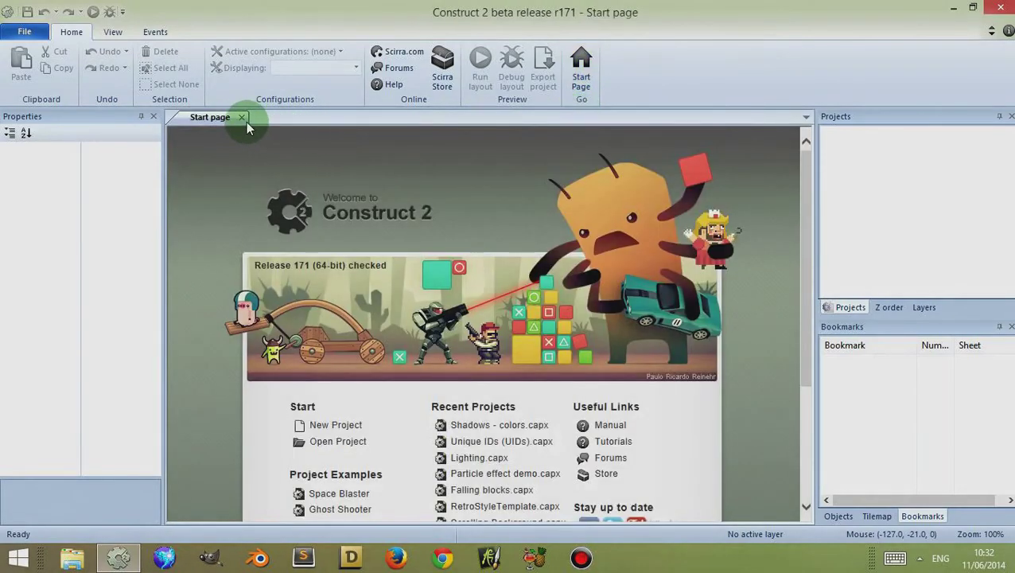
pyautogui.click(241, 117)
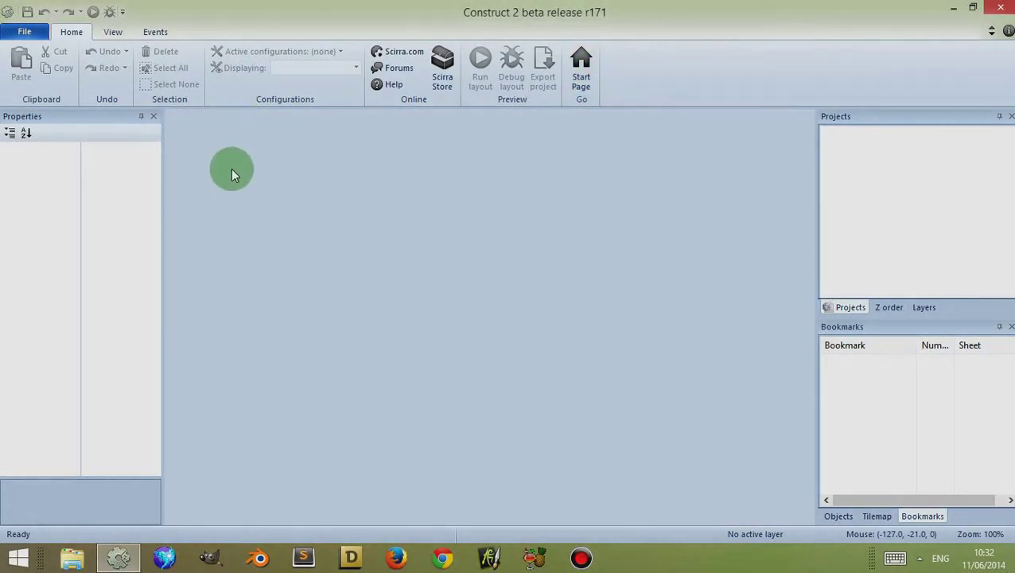
# Create a project from File > New using the 'New empty project' template
pyautogui.click(25, 31)
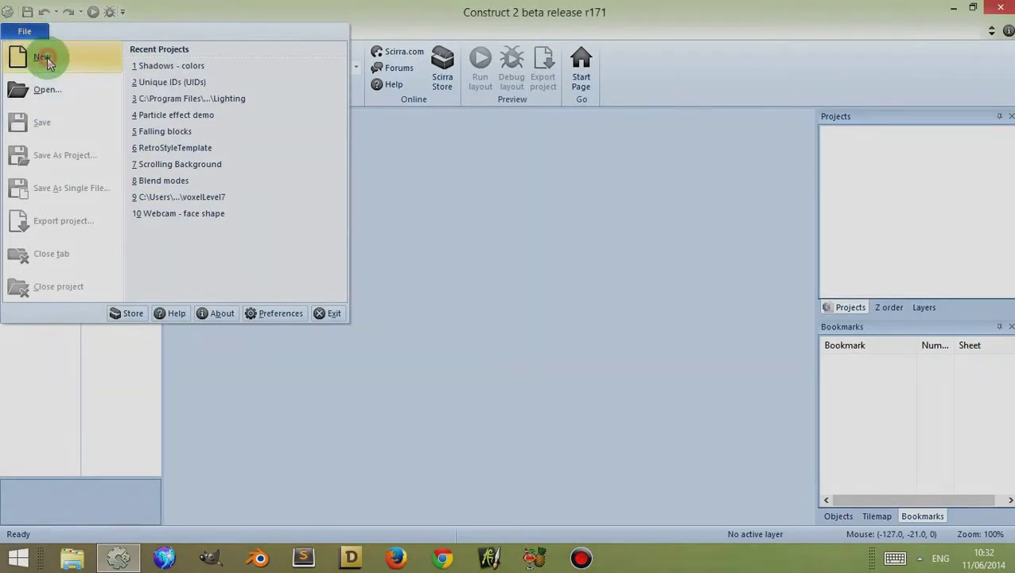
pyautogui.click(43, 58)
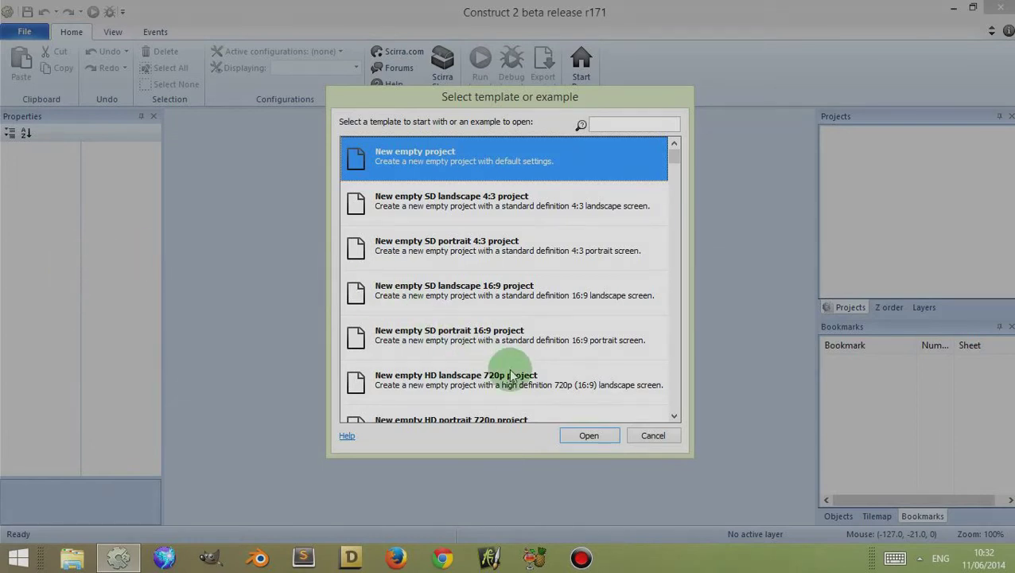
pyautogui.click(588, 435)
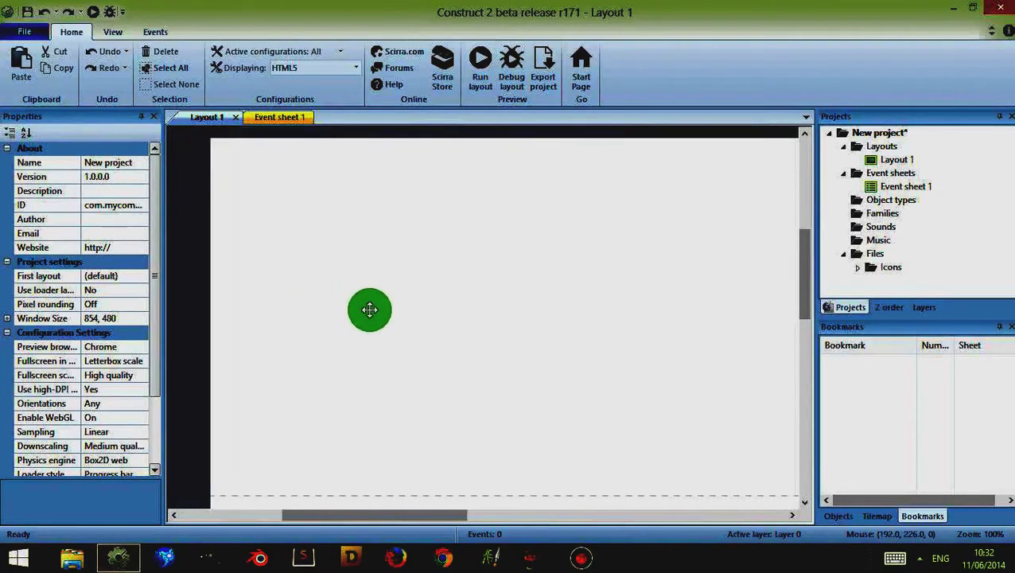
# Select Layout 1, then Event sheet 1, in the Projects bar to view their properties
pyautogui.moveTo(369, 310); pyautogui.dragTo(371, 318, button='middle')
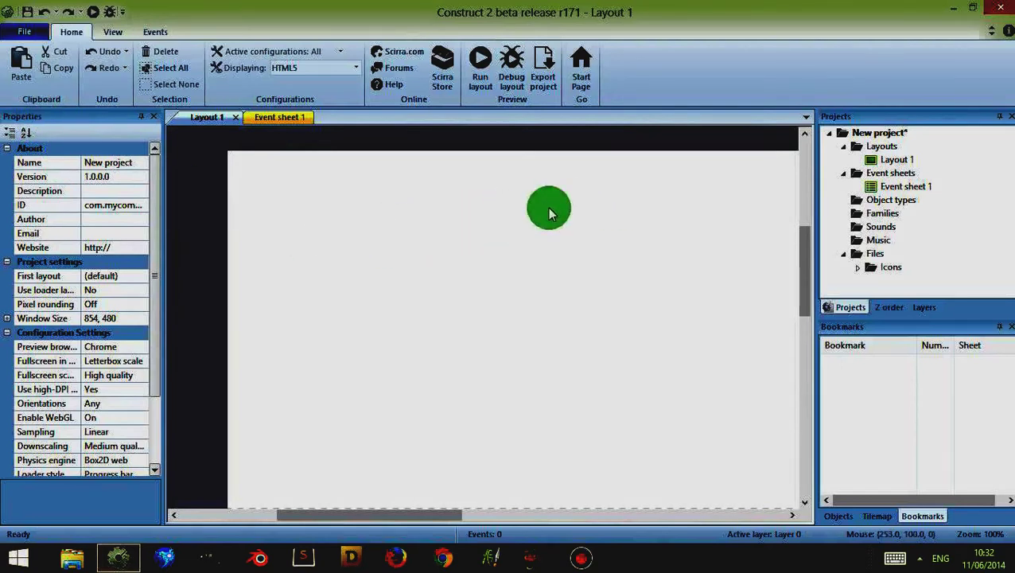
pyautogui.click(895, 162)
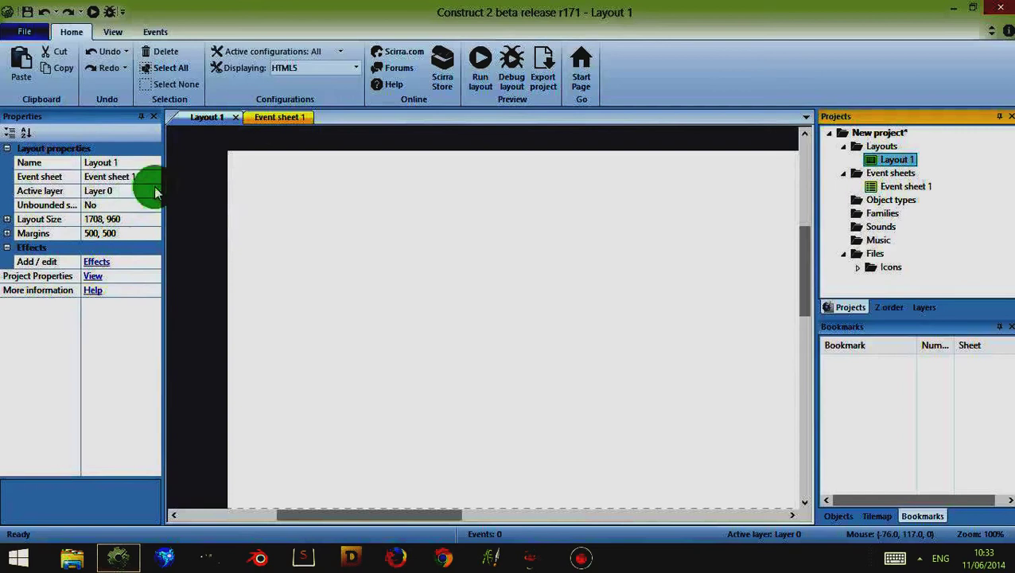
pyautogui.click(907, 188)
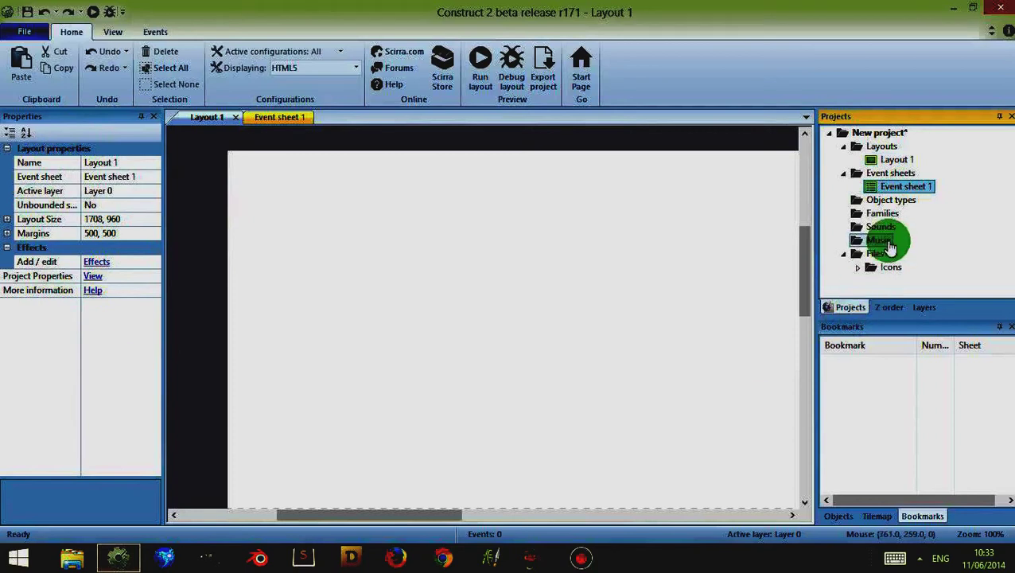
# Change Layout 1's Name property to 'Example Layout'
pyautogui.click(905, 160)
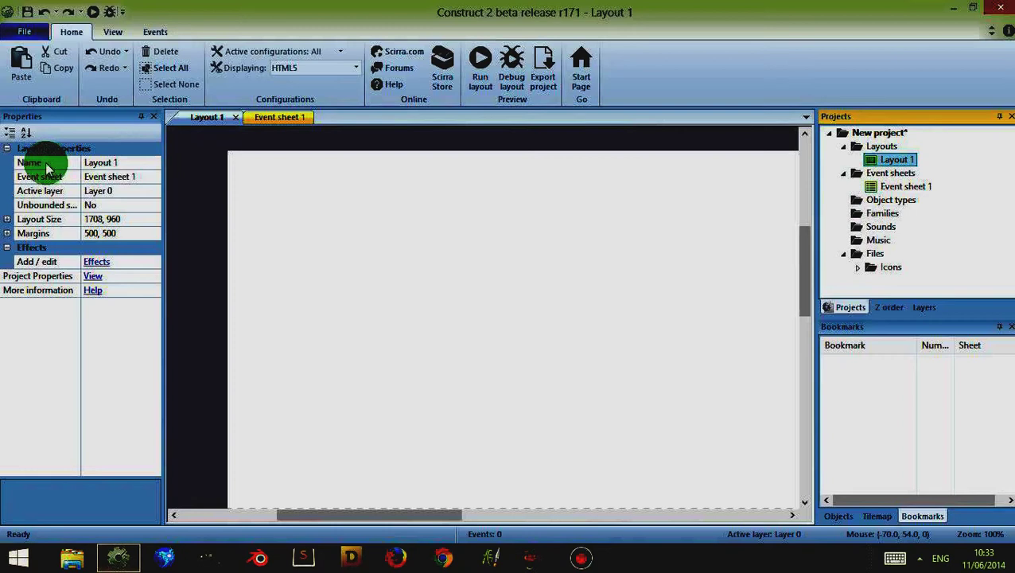
pyautogui.click(121, 163)
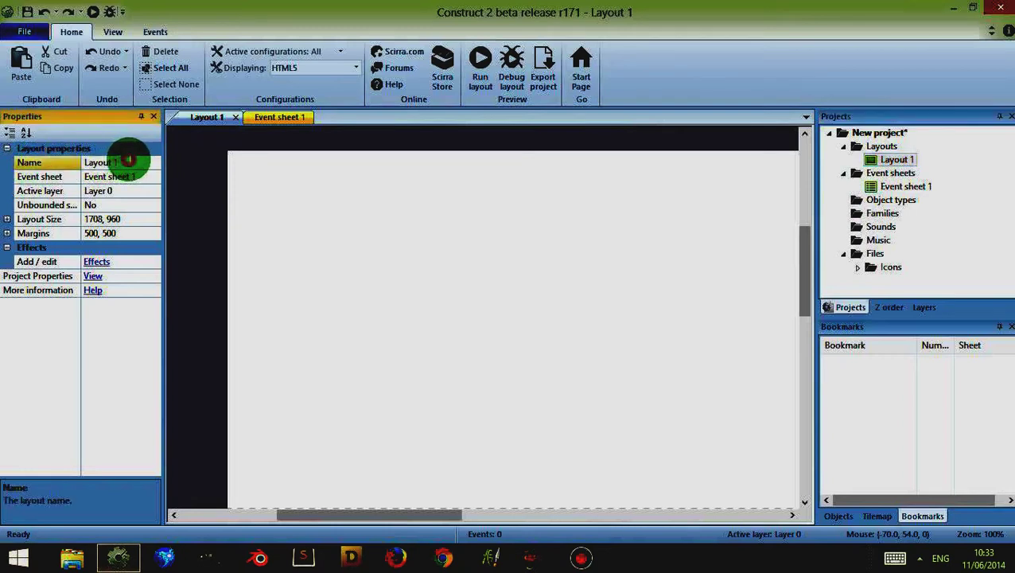
pyautogui.click(127, 162)
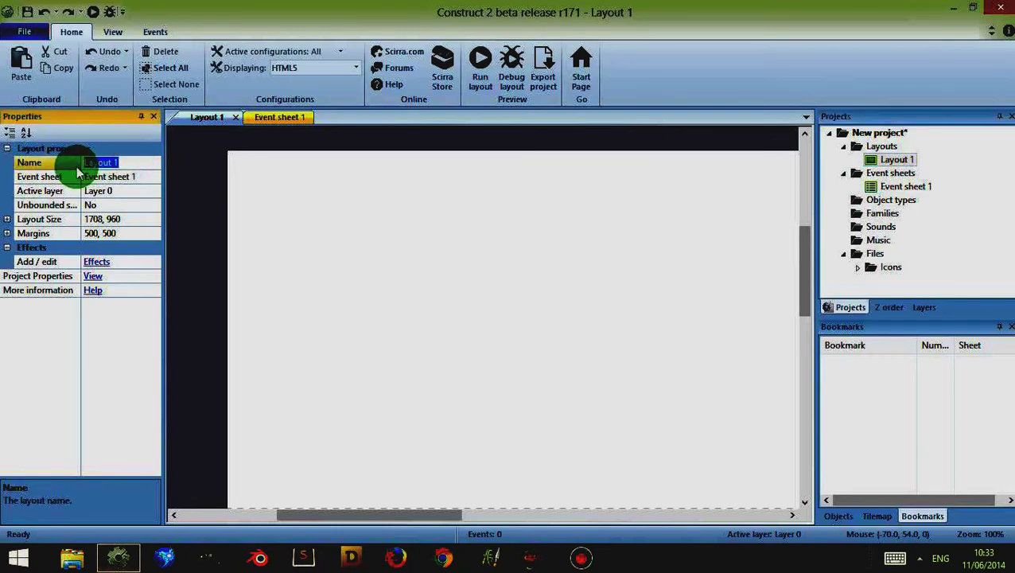
pyautogui.write('N')
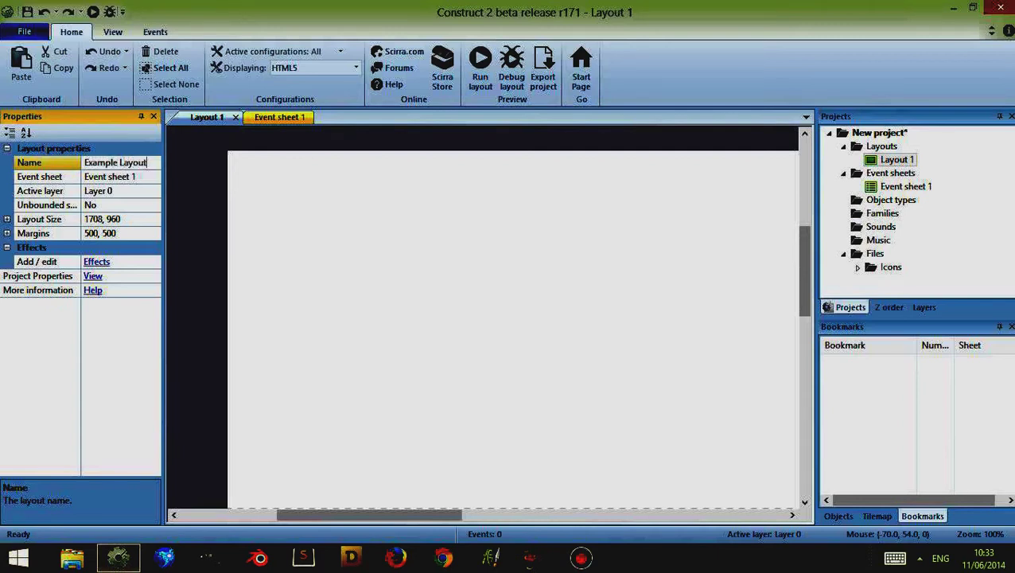
pyautogui.write('xample Layout')
pyautogui.click(100, 148)
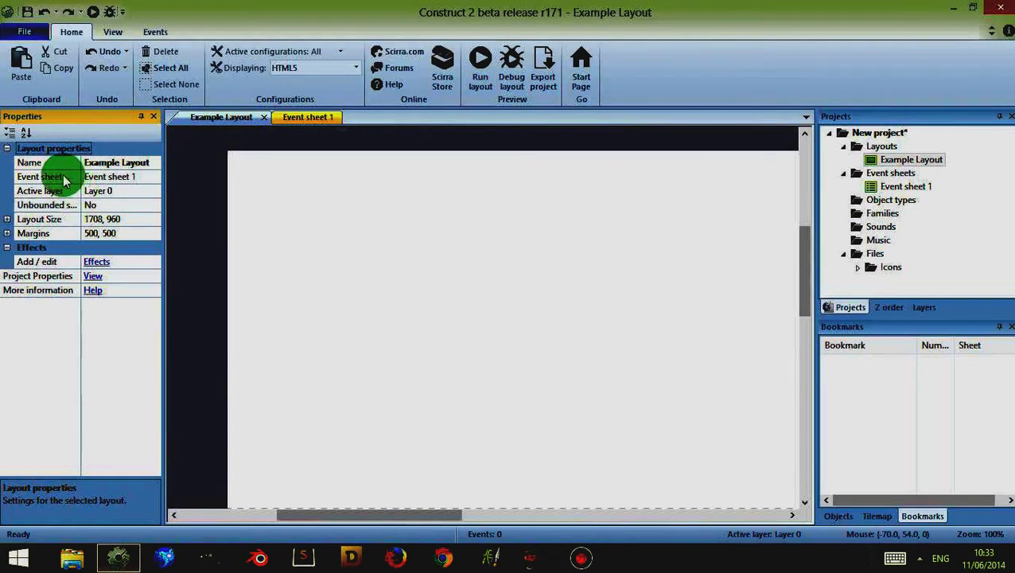
pyautogui.click(45, 192)
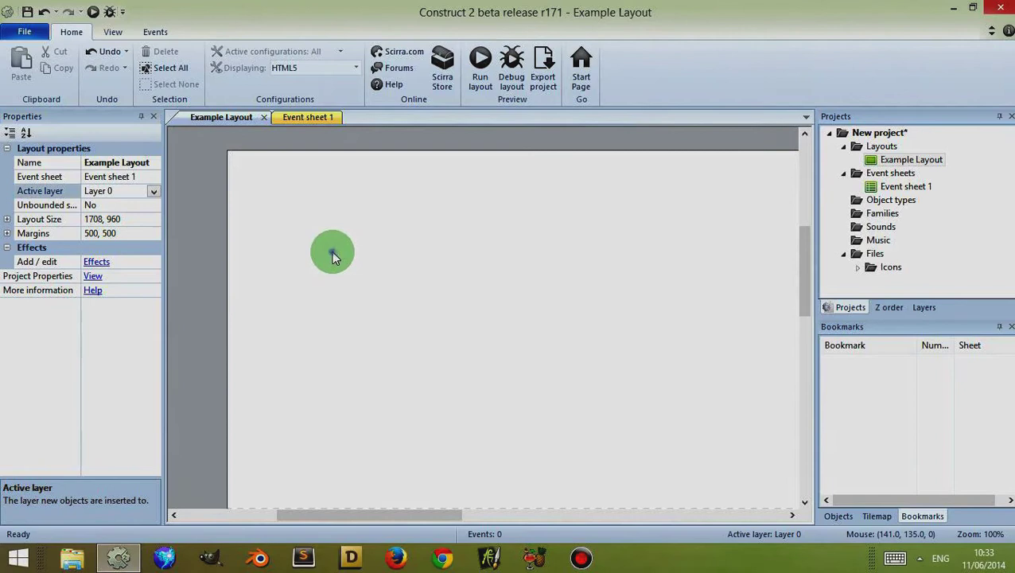
# Insert a new Sprite object and place it on Example Layout
pyautogui.rightClick(331, 250)
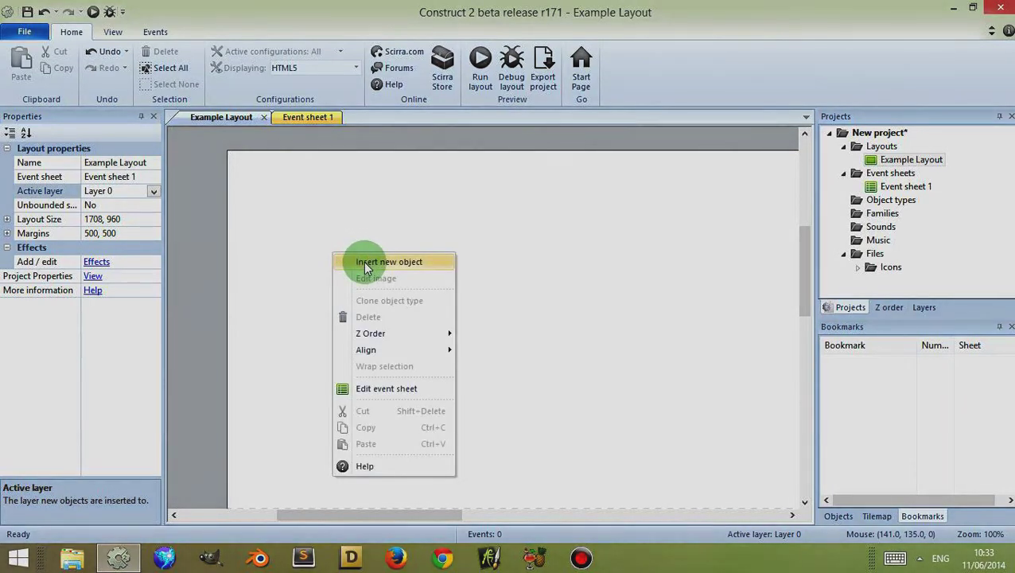
pyautogui.click(363, 261)
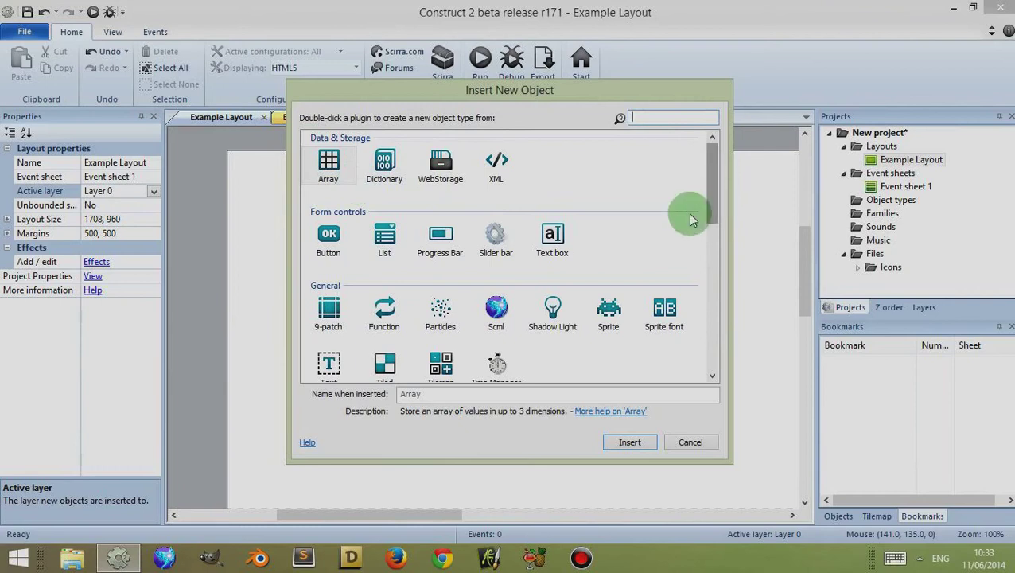
pyautogui.click(608, 314)
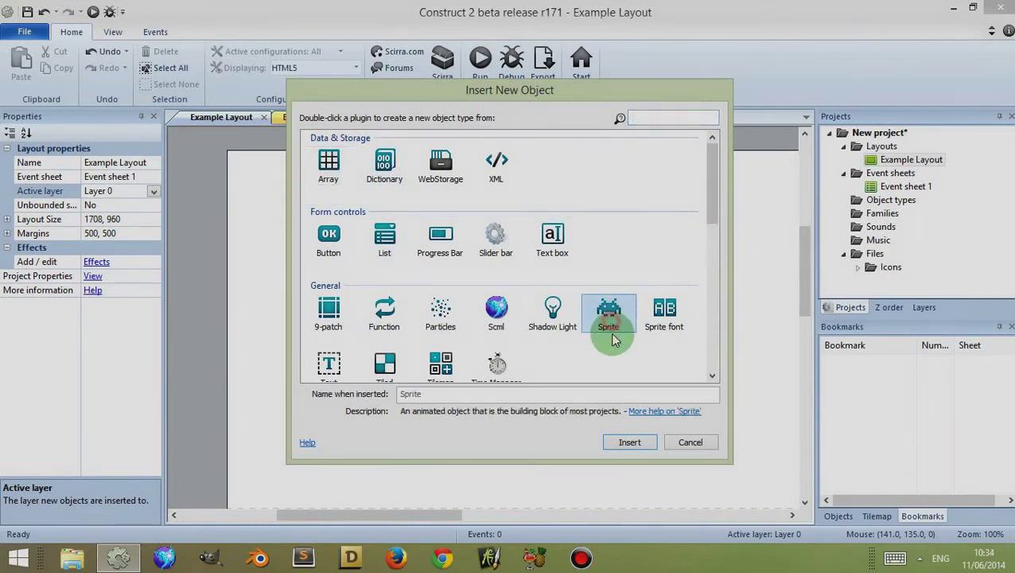
pyautogui.click(629, 442)
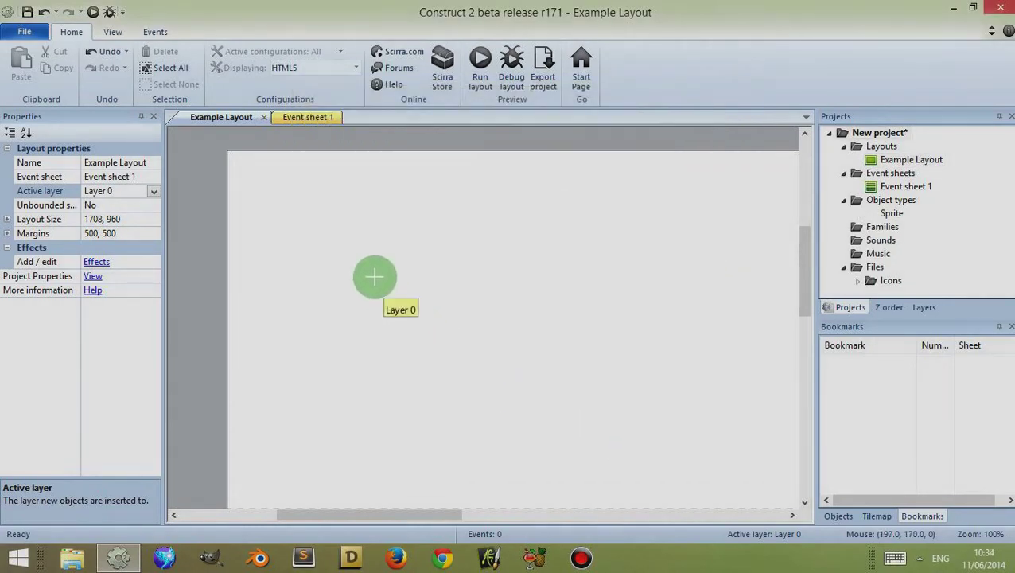
pyautogui.click(416, 271)
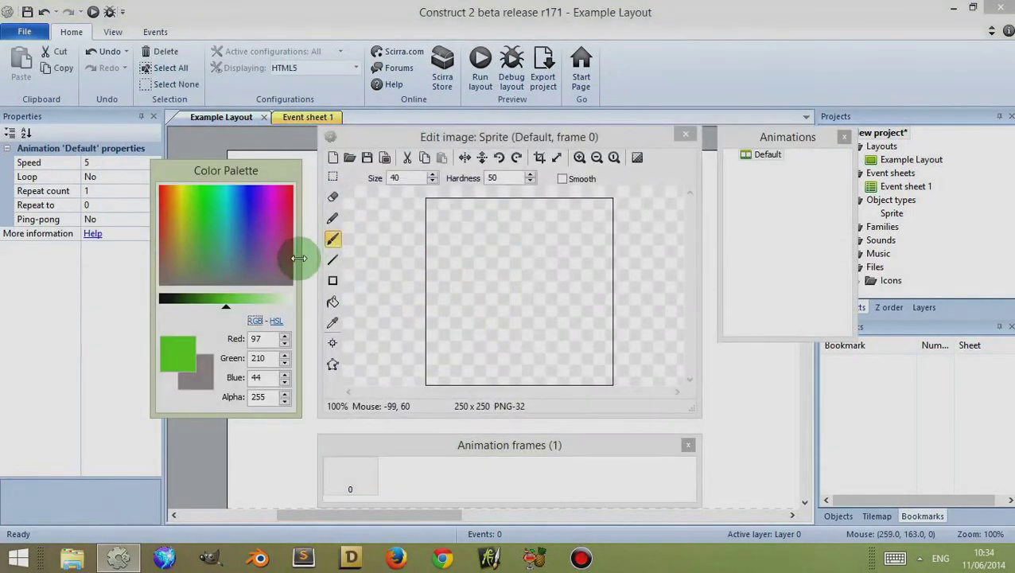
# Paint a green loop as the sprite's image and close the image editor
pyautogui.click(462, 260)
pyautogui.moveTo(483, 259)
pyautogui.mouseDown()
pyautogui.moveTo(518, 251)
pyautogui.moveTo(486, 300)
pyautogui.moveTo(548, 341)
pyautogui.moveTo(535, 263)
pyautogui.moveTo(496, 335)
pyautogui.moveTo(550, 264)
pyautogui.mouseUp()
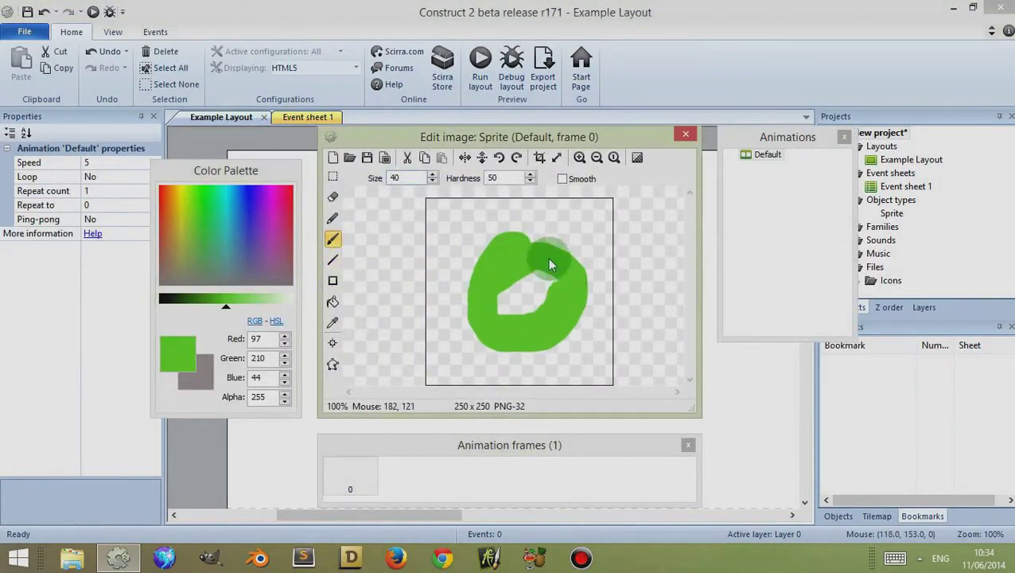
pyautogui.click(687, 135)
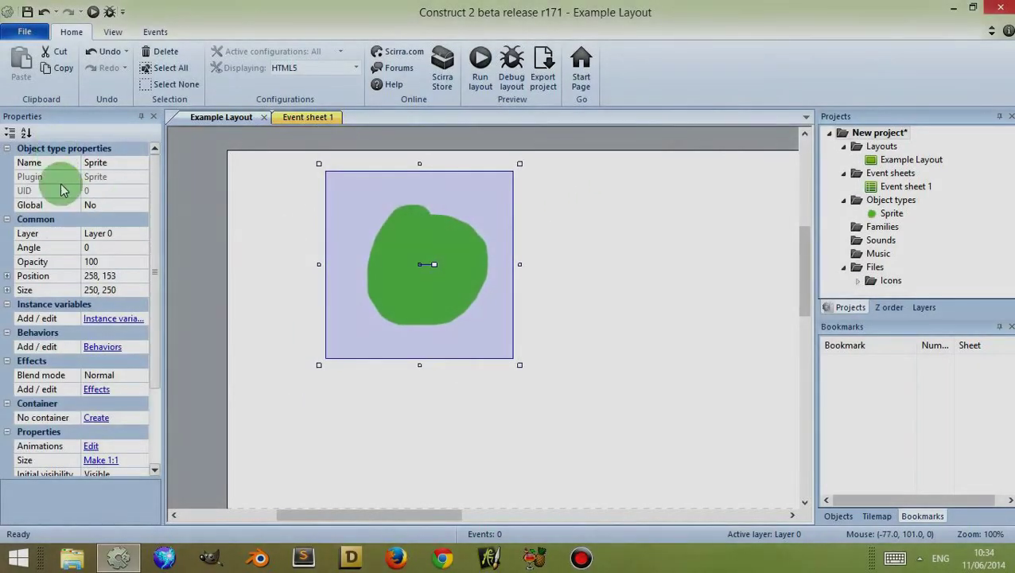
pyautogui.moveTo(154, 177); pyautogui.dragTo(166, 156)
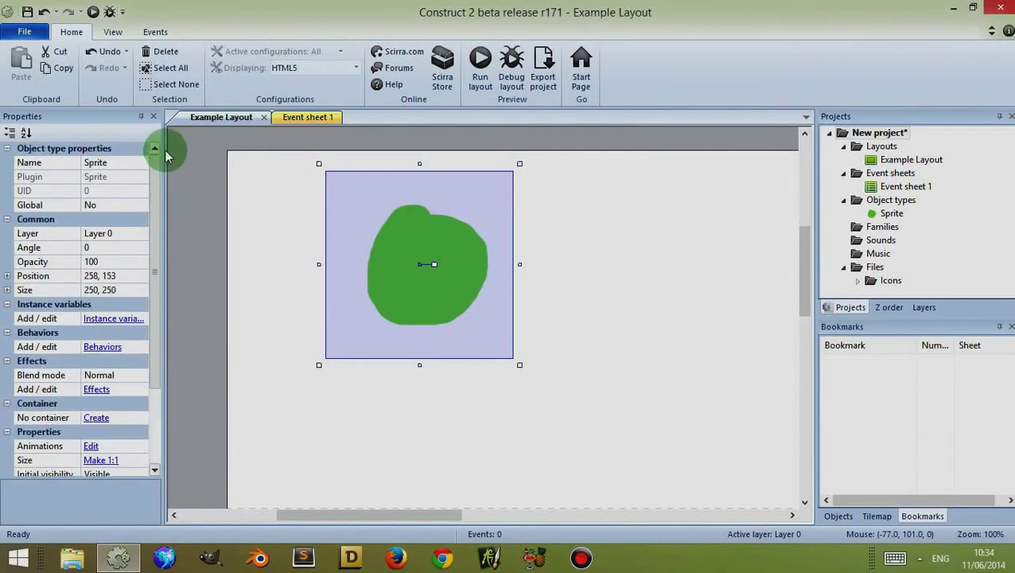
pyautogui.click(28, 133)
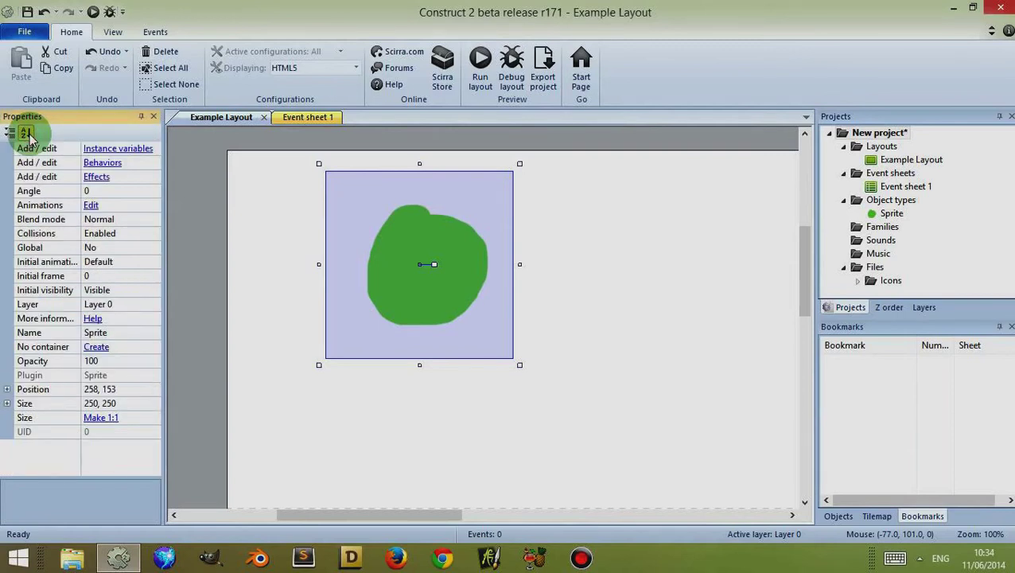
pyautogui.click(10, 133)
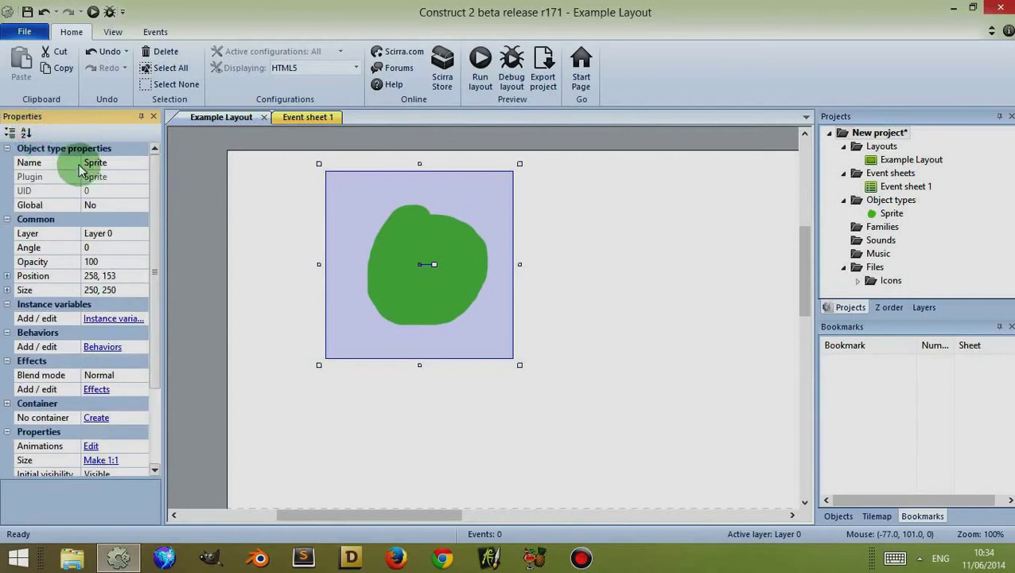
pyautogui.click(27, 133)
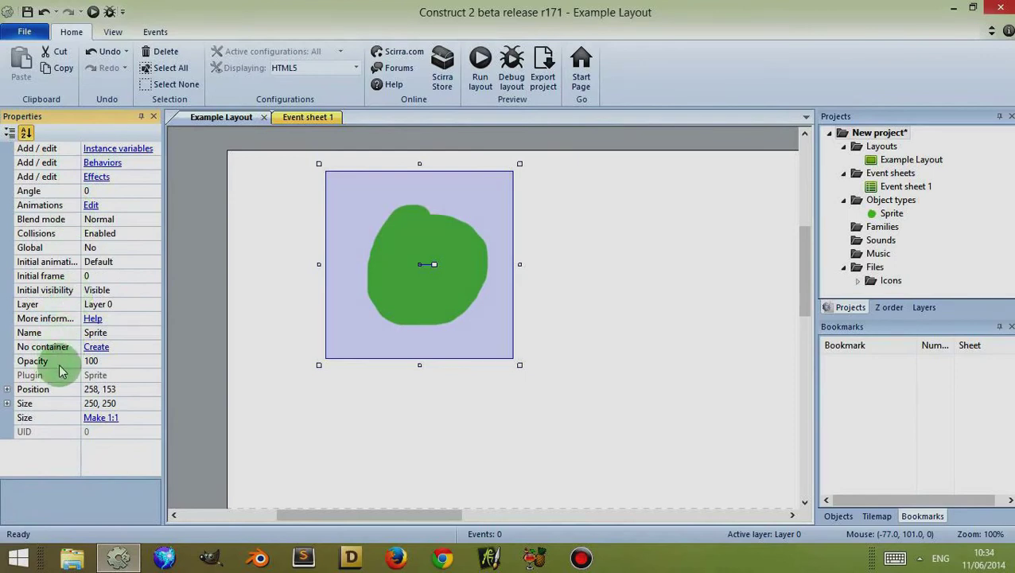
pyautogui.click(7, 389)
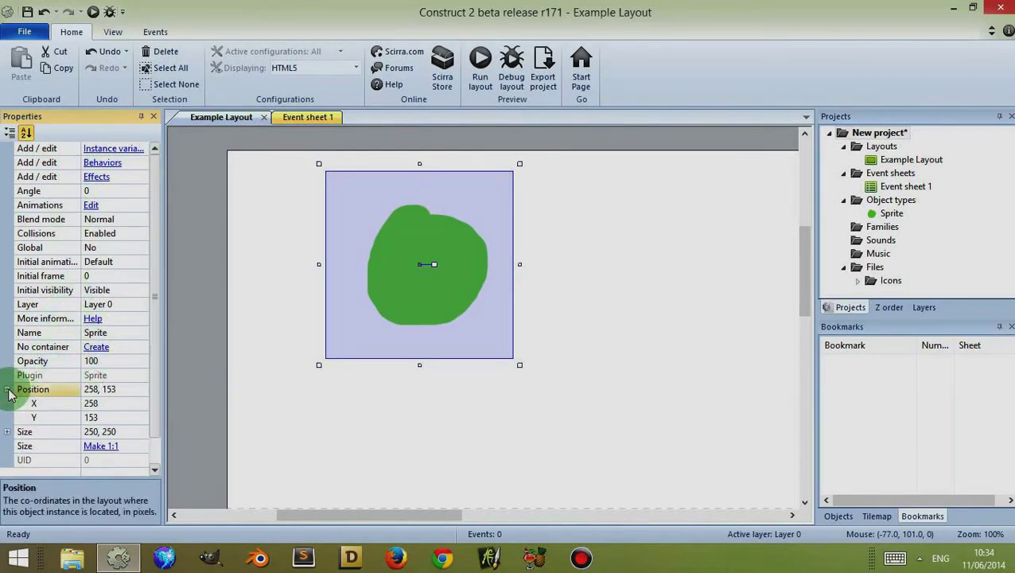
pyautogui.click(7, 389)
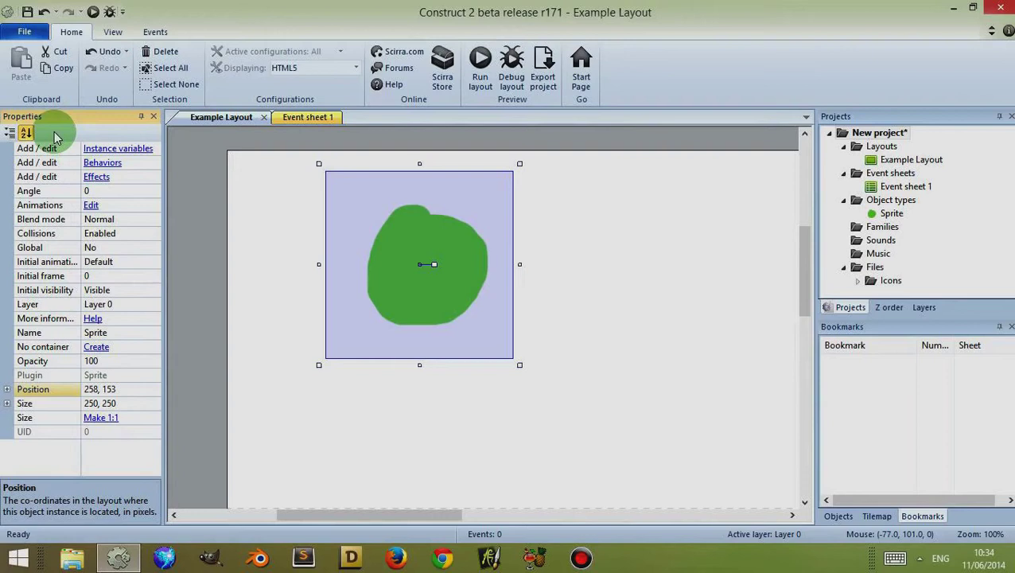
pyautogui.click(10, 133)
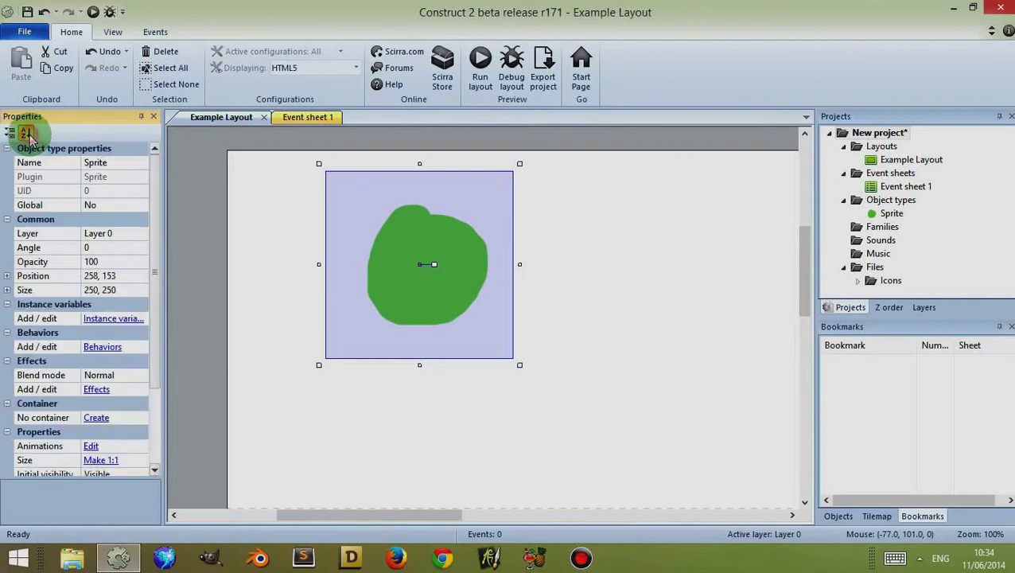
# Collapse and expand the Common, Size and Position property groups of the sprite
pyautogui.click(7, 219)
pyautogui.click(7, 220)
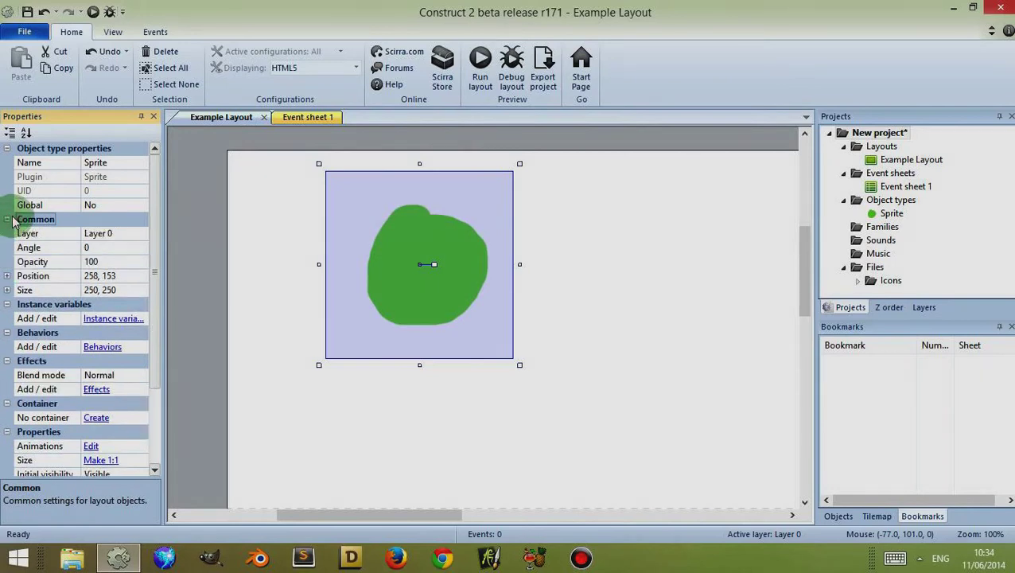
pyautogui.click(10, 135)
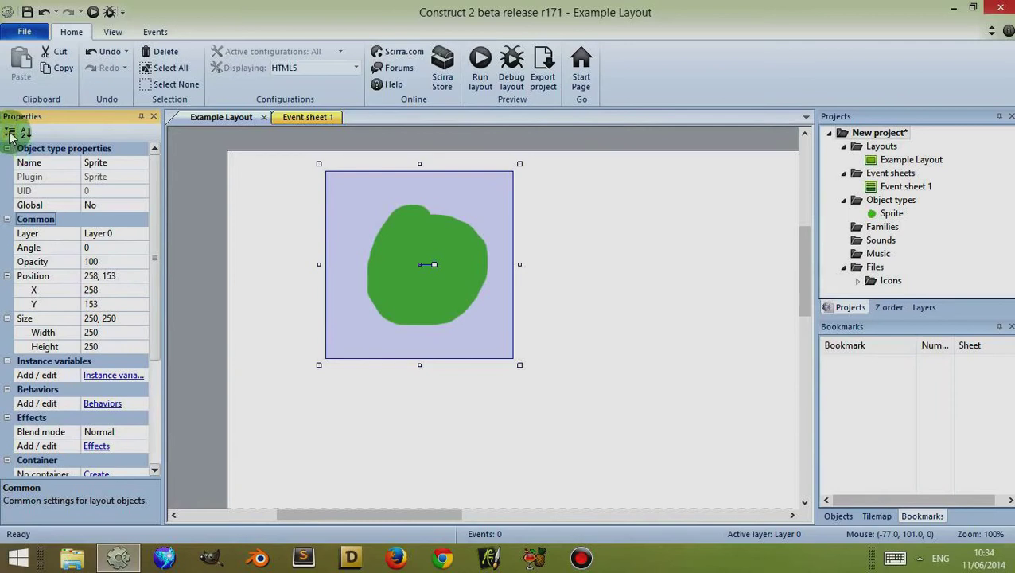
pyautogui.click(6, 320)
pyautogui.click(7, 318)
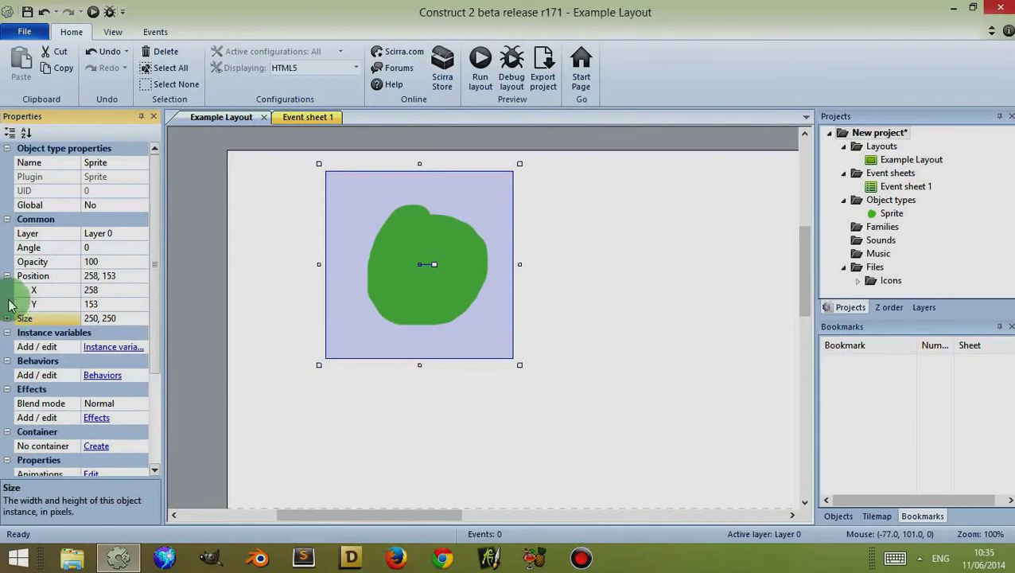
pyautogui.click(8, 275)
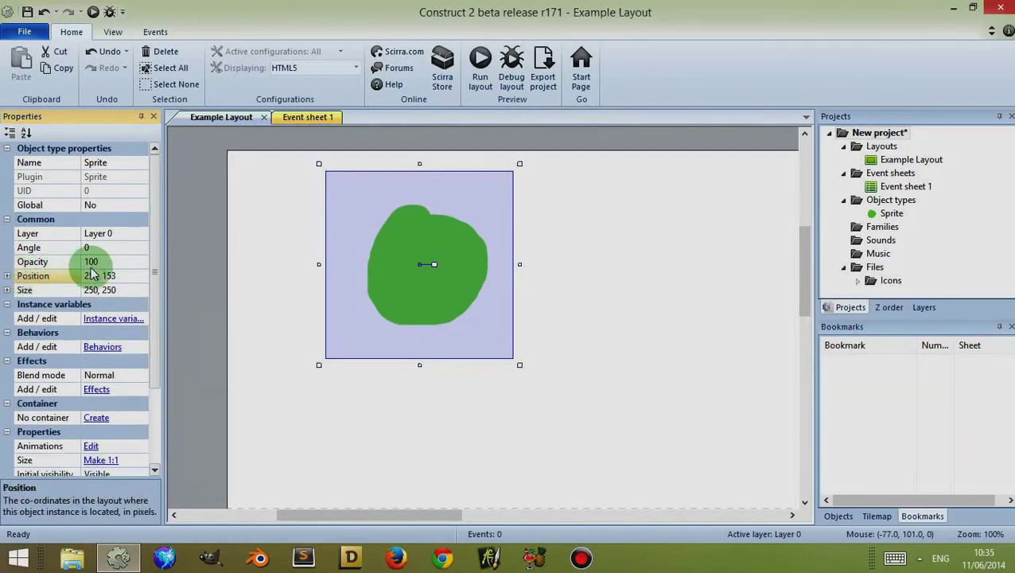
pyautogui.click(8, 276)
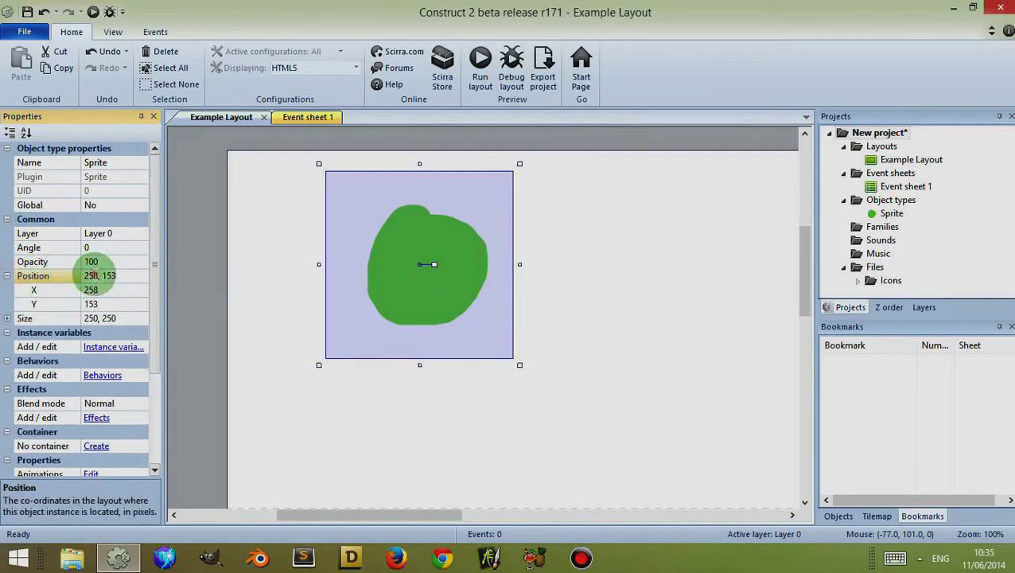
# Set Position X to 300, then drag the sprite to 318, 232
pyautogui.doubleClick(91, 275)
pyautogui.write('300')
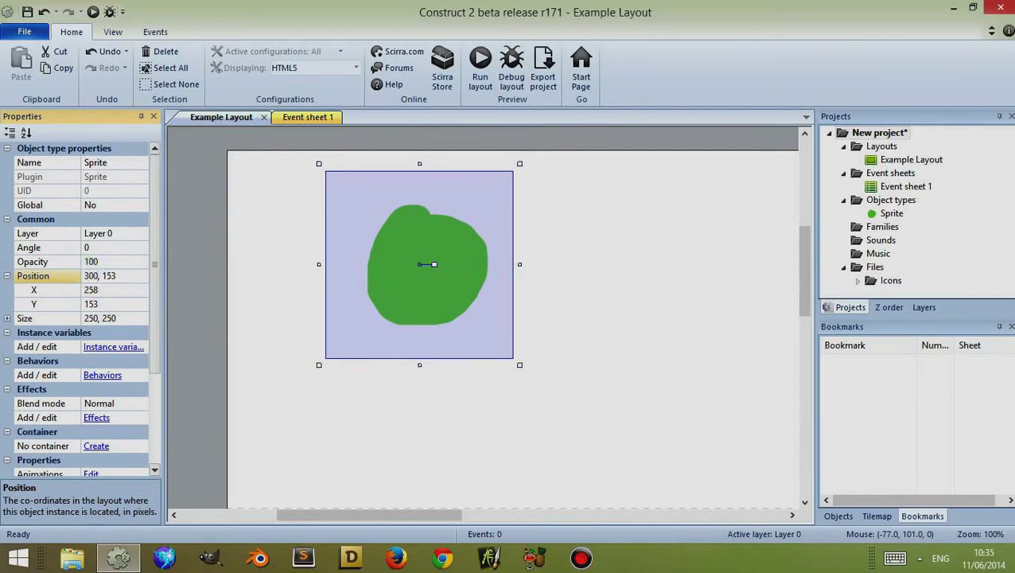
pyautogui.click(79, 276)
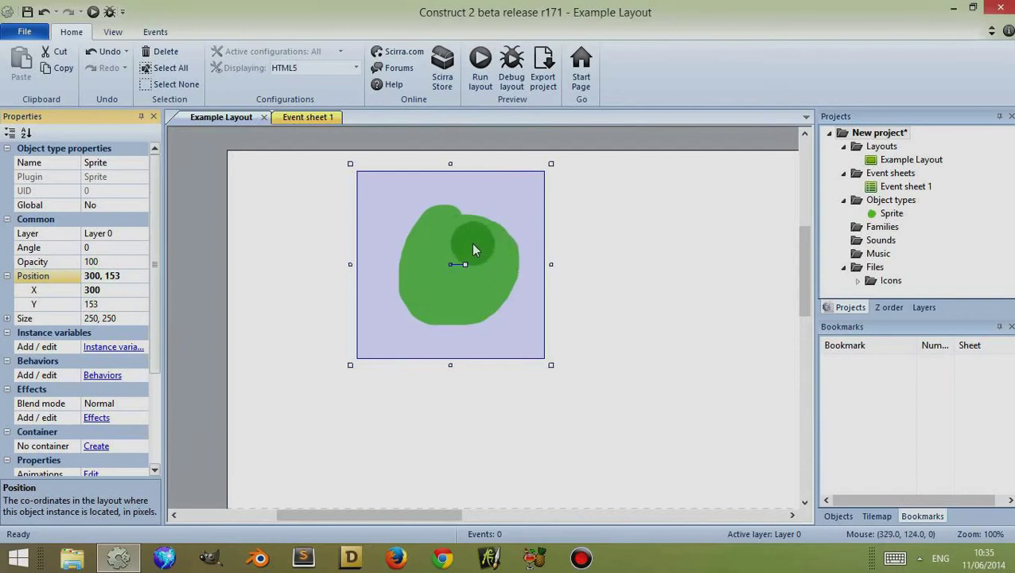
pyautogui.moveTo(437, 249); pyautogui.dragTo(456, 266)
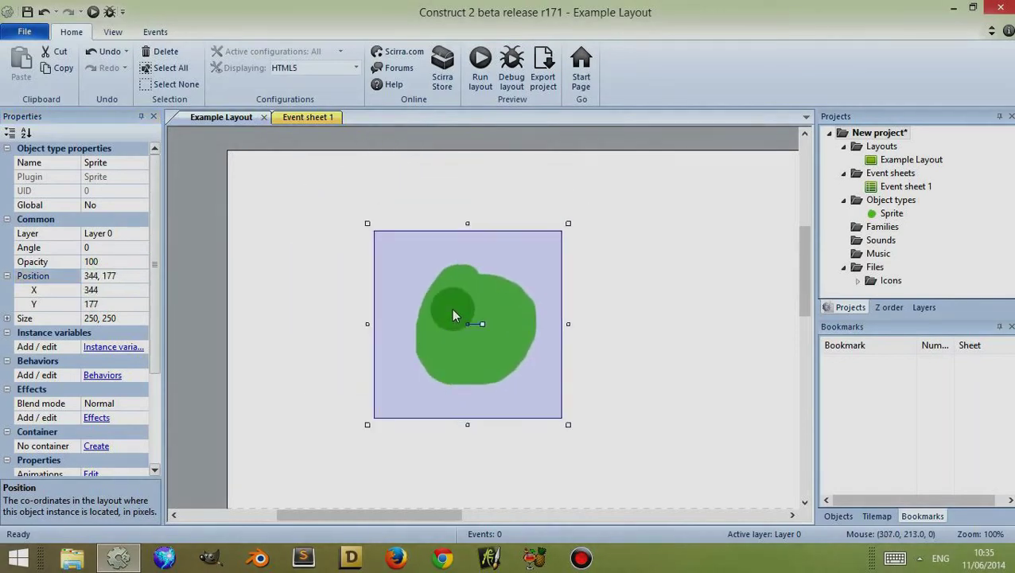
pyautogui.moveTo(451, 311); pyautogui.dragTo(448, 310)
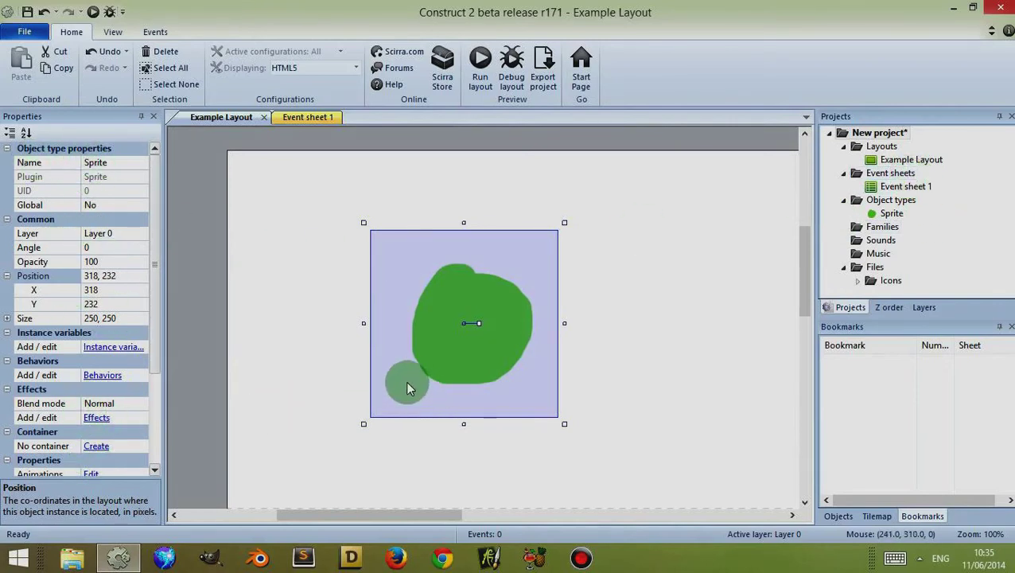
# Choose Hide from the Properties bar's title context menu
pyautogui.click(879, 132)
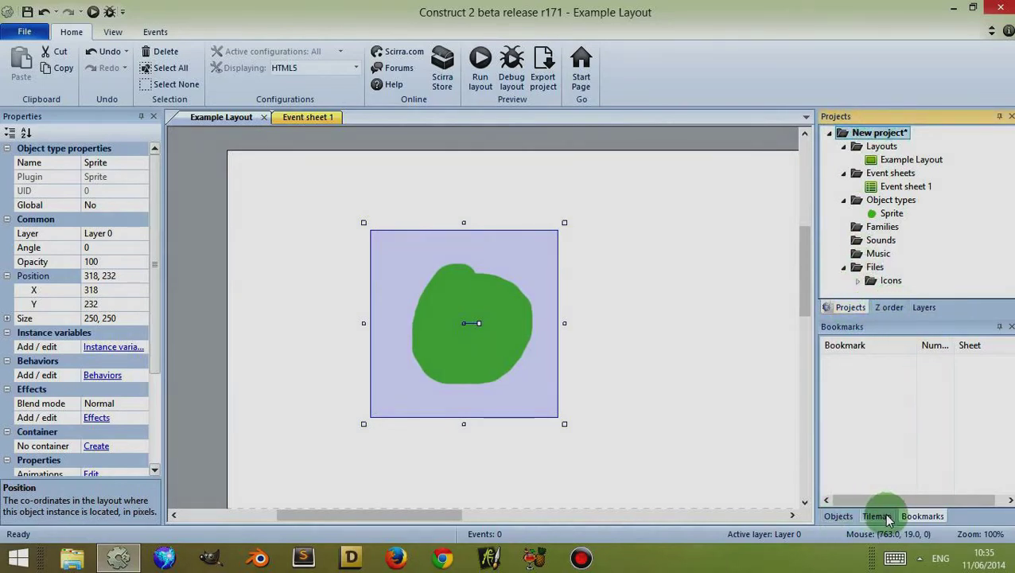
pyautogui.click(53, 117)
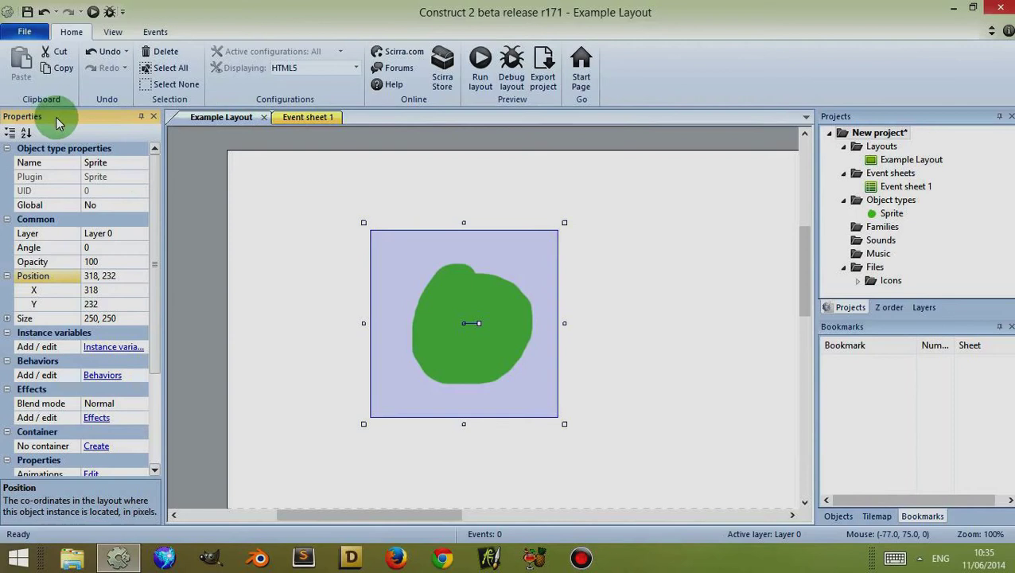
pyautogui.rightClick(57, 121)
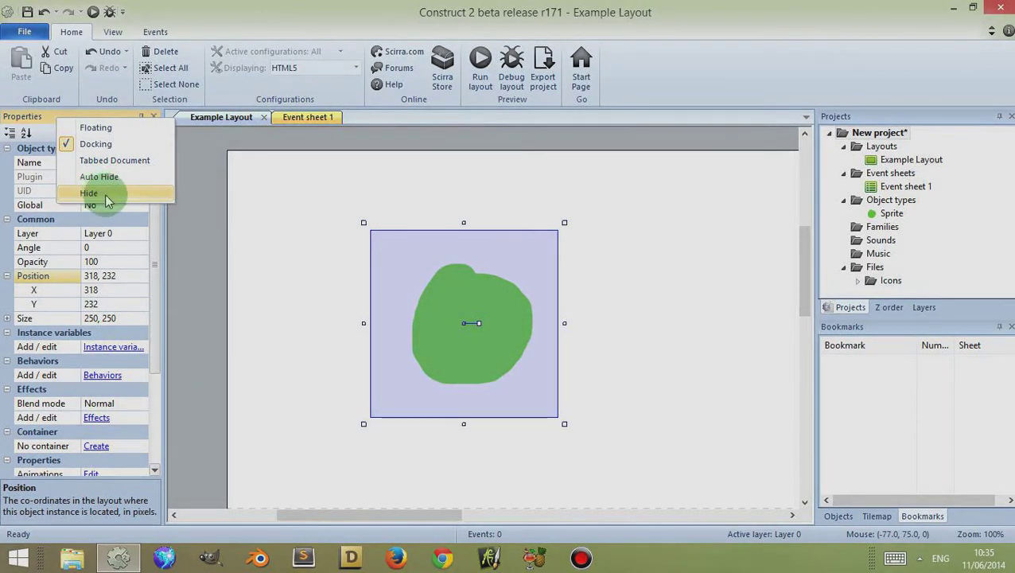
pyautogui.click(92, 193)
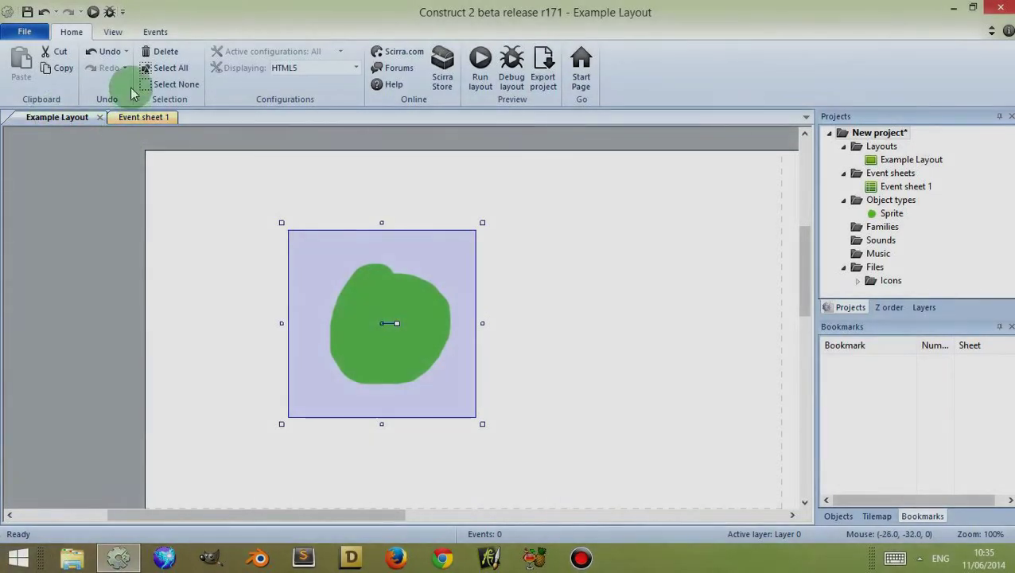
# Tick Properties Bar on the View tab to restore the docked Properties bar
pyautogui.click(113, 32)
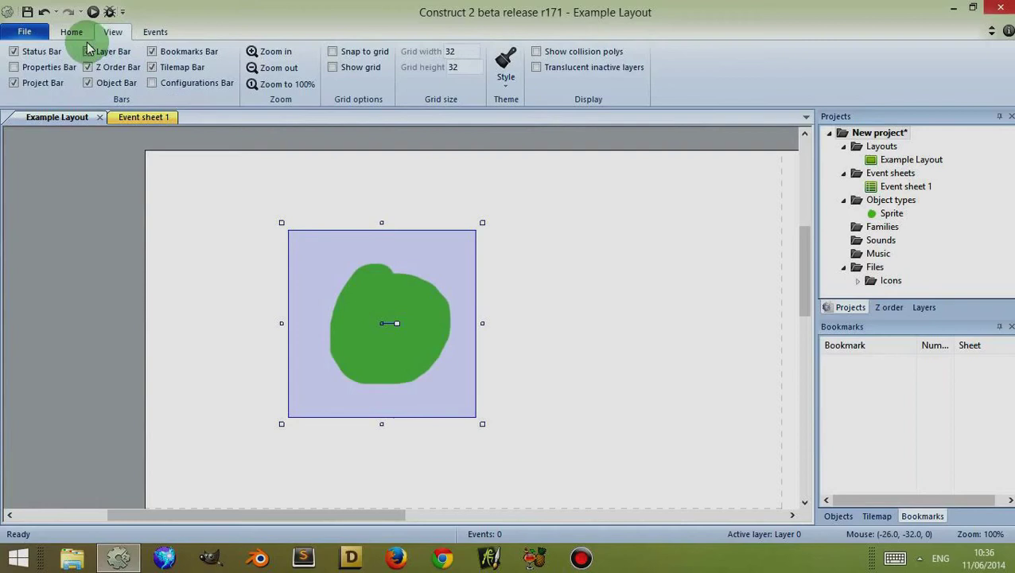
pyautogui.click(14, 68)
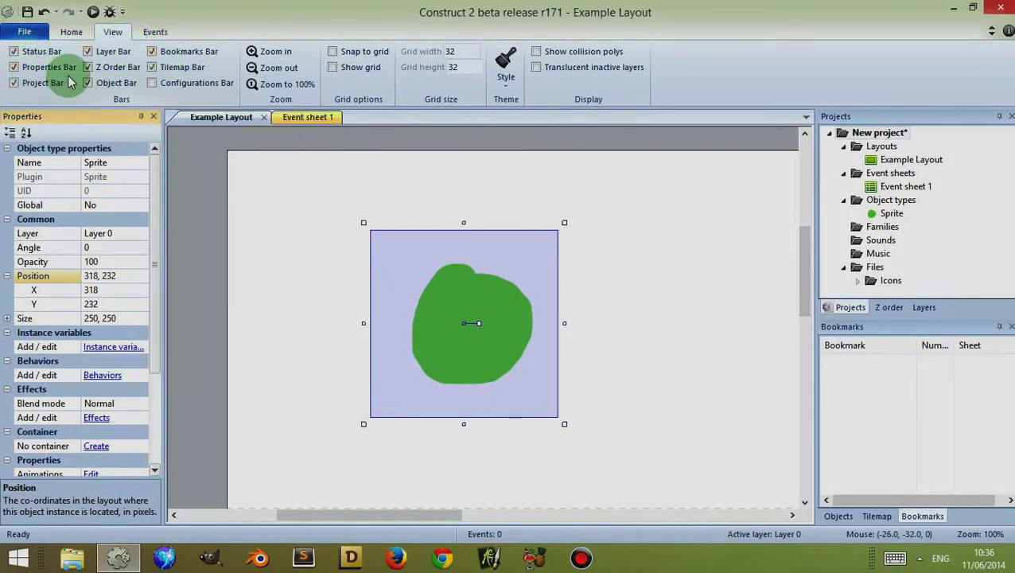
# Set the Properties bar to auto-hide and deselect the sprite so it shows Example Layout's properties
pyautogui.rightClick(80, 123)
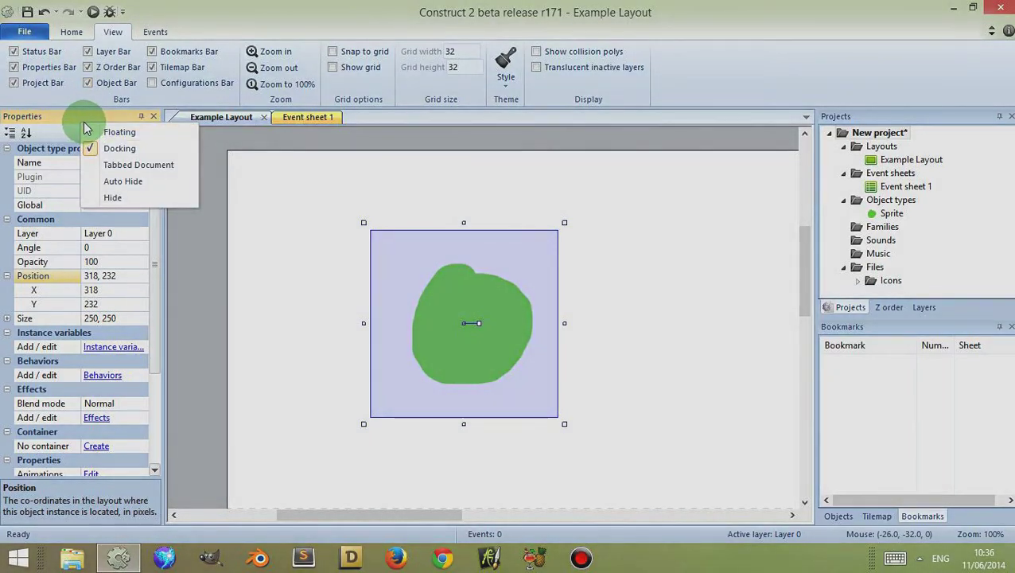
pyautogui.click(141, 182)
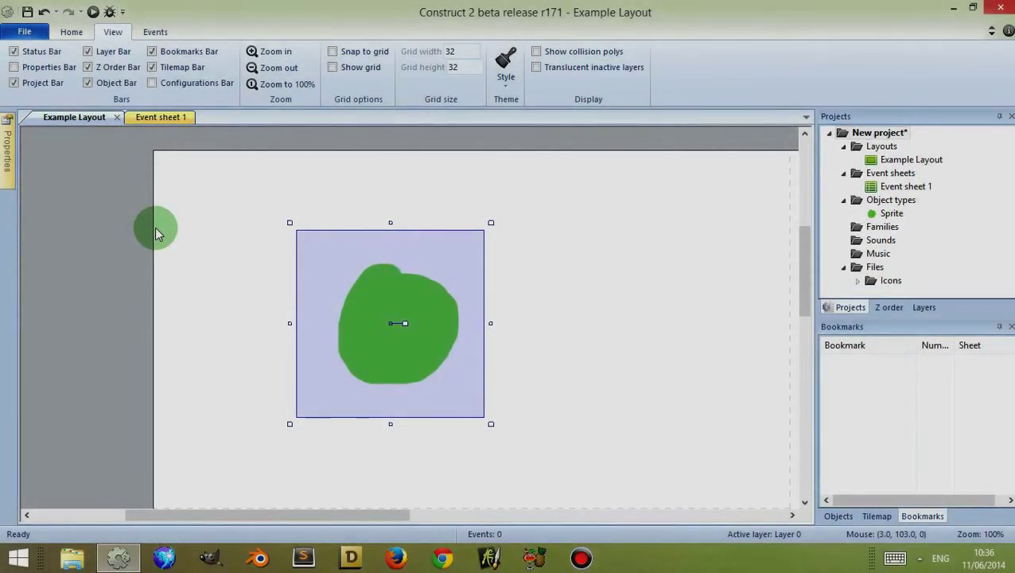
pyautogui.moveTo(4, 161)
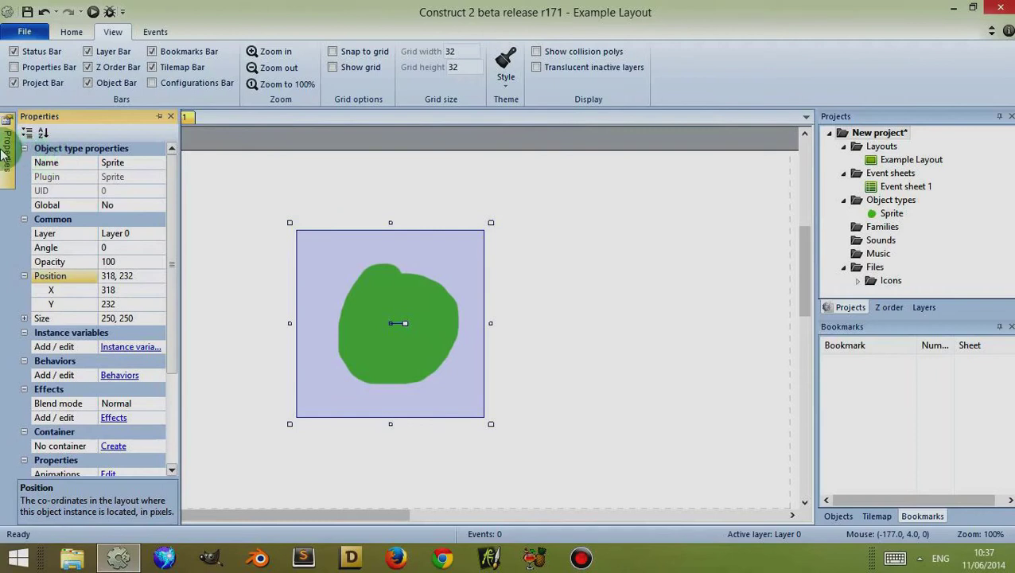
pyautogui.click(204, 173)
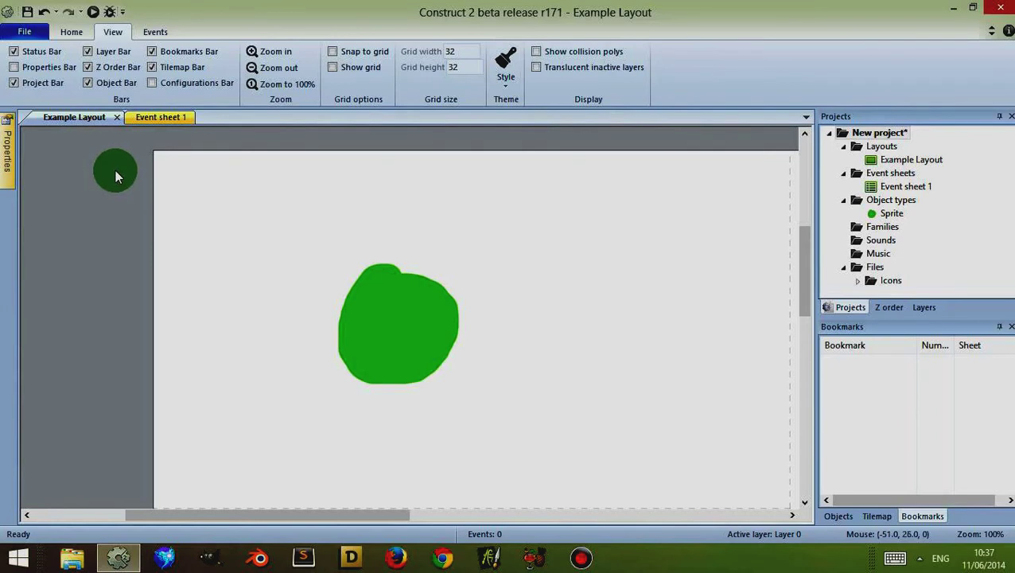
pyautogui.moveTo(5, 143)
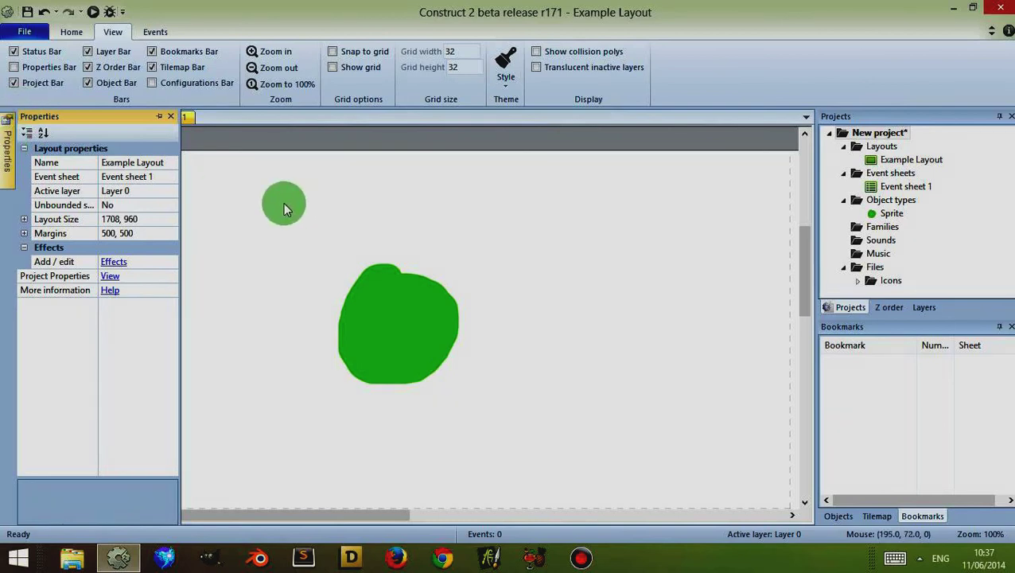
pyautogui.click(306, 164)
# Show the Properties bar, make it float, then dock it back on the left
pyautogui.click(14, 67)
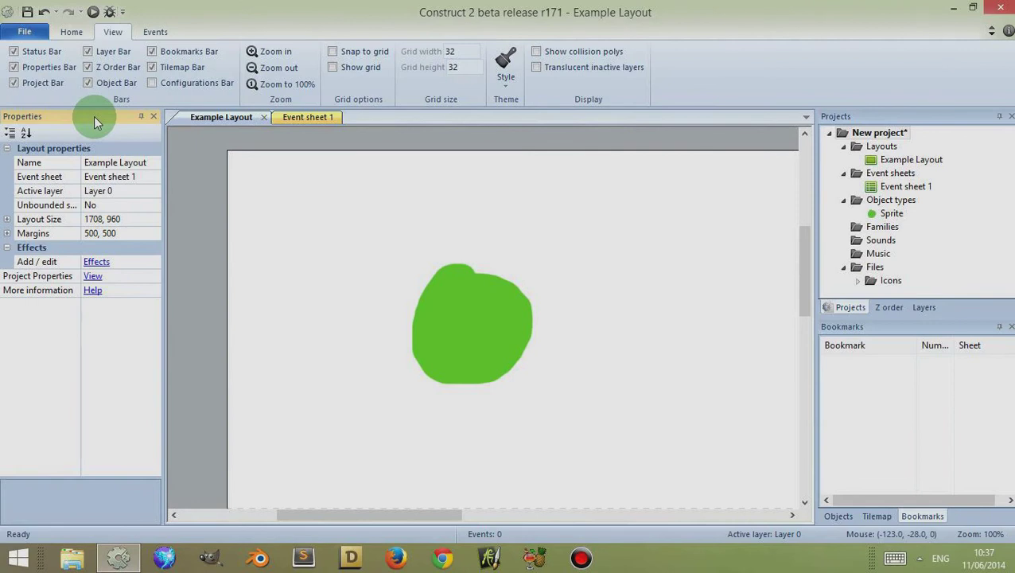
pyautogui.moveTo(59, 120); pyautogui.dragTo(32, 316)
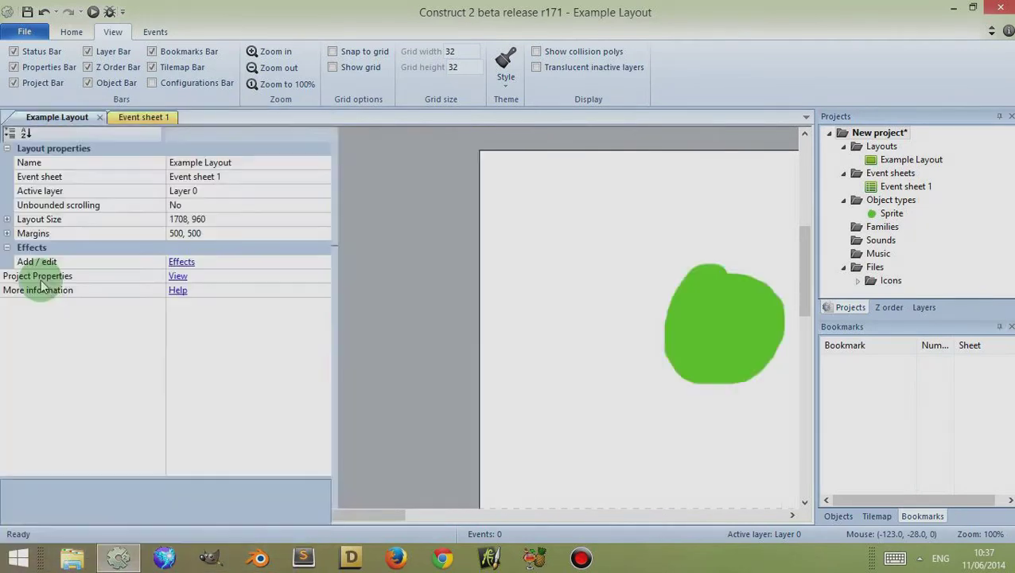
pyautogui.rightClick(70, 114)
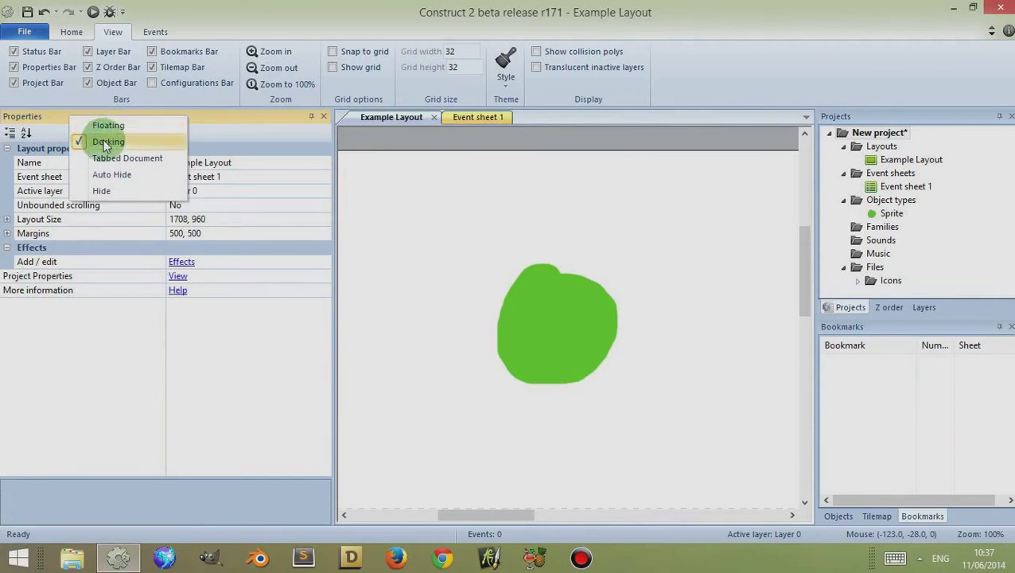
pyautogui.click(102, 124)
pyautogui.moveTo(73, 303); pyautogui.dragTo(32, 311)
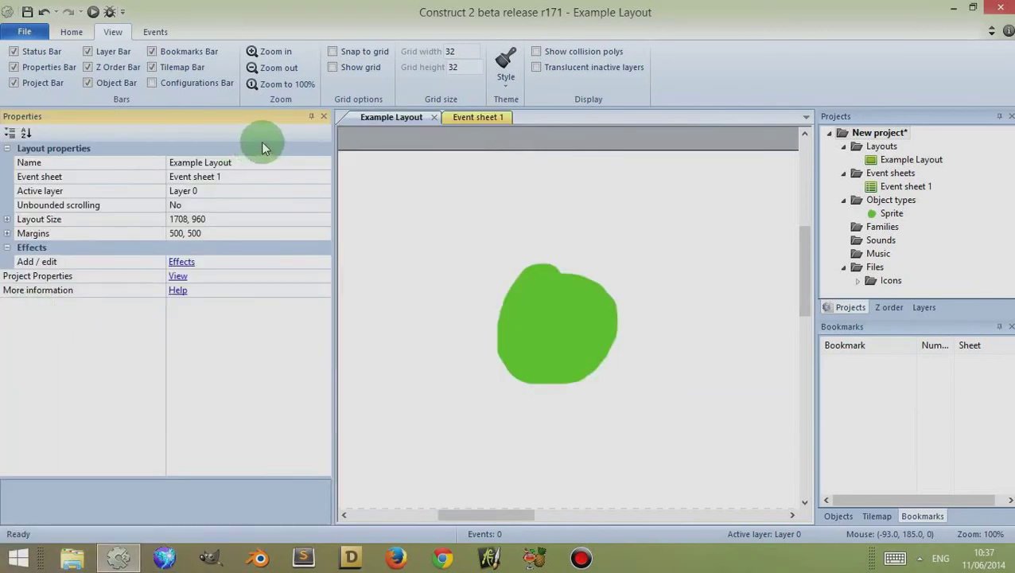
# Toggle the Properties bar pin between auto-hide and docked, leaving it pinned open
pyautogui.click(311, 117)
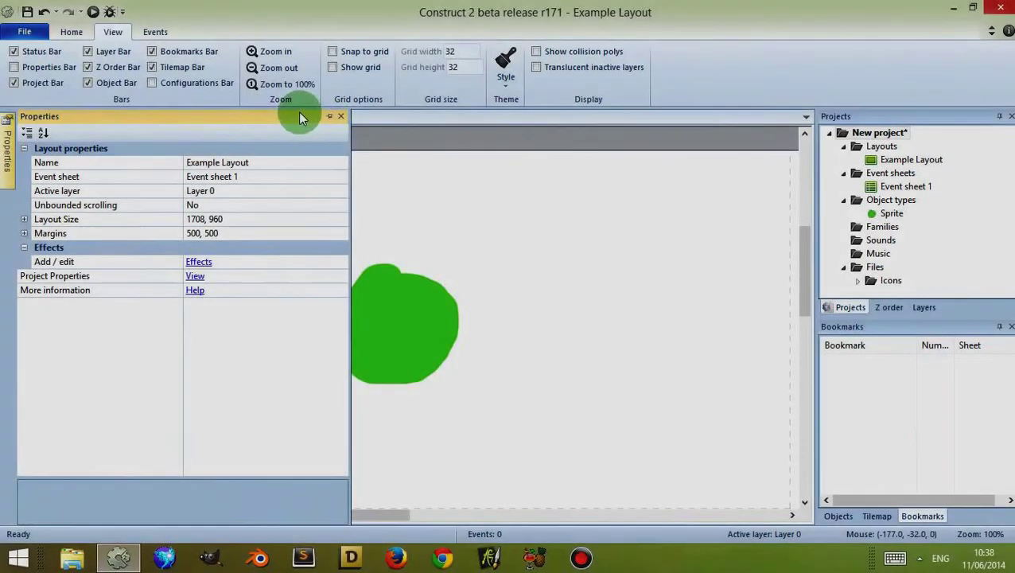
pyautogui.rightClick(296, 116)
pyautogui.press('Escape')
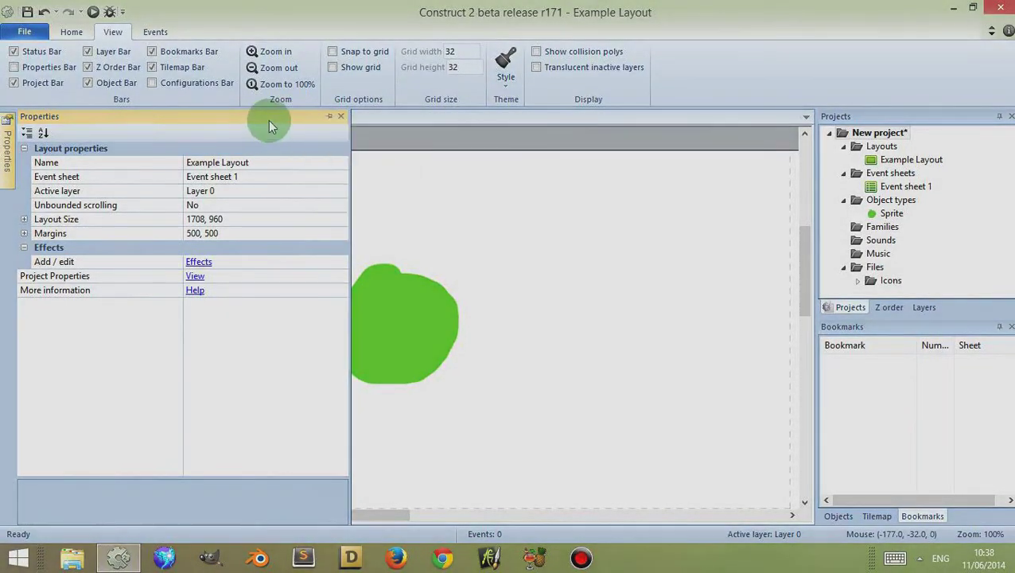
pyautogui.click(328, 116)
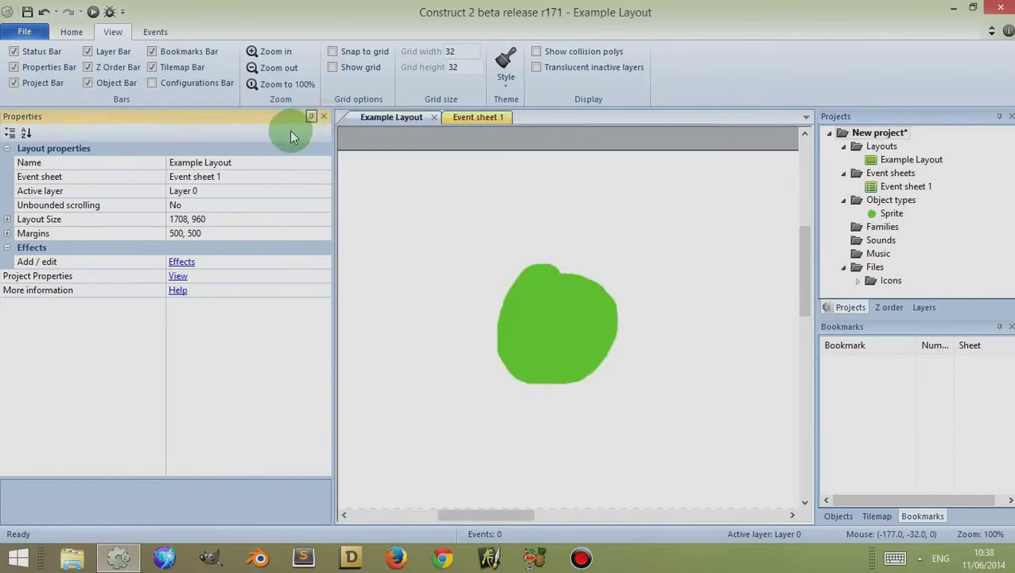
pyautogui.click(313, 117)
pyautogui.moveTo(2, 153)
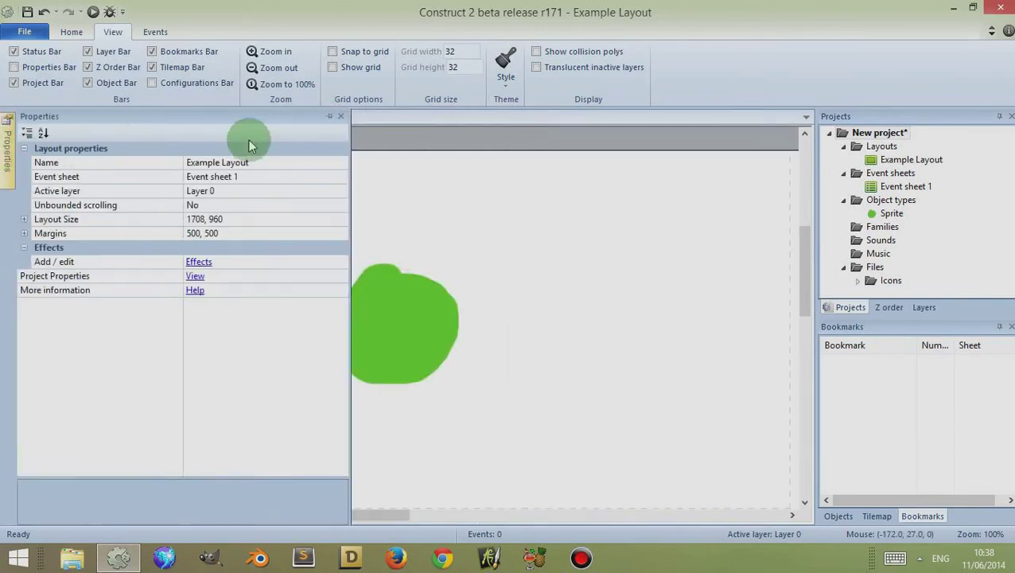
pyautogui.click(312, 117)
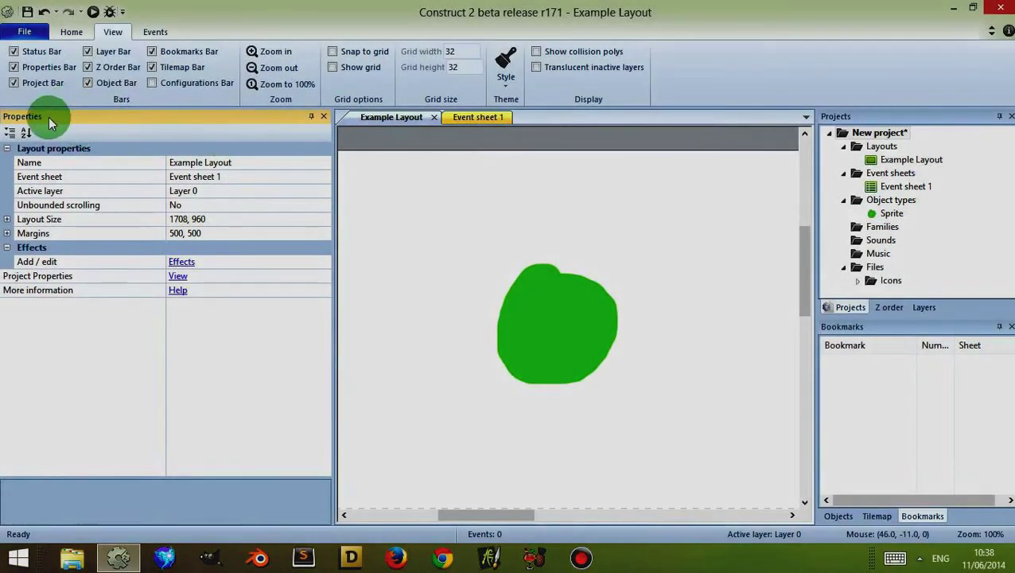
pyautogui.moveTo(48, 116); pyautogui.dragTo(442, 315)
pyautogui.moveTo(598, 128); pyautogui.dragTo(22, 312)
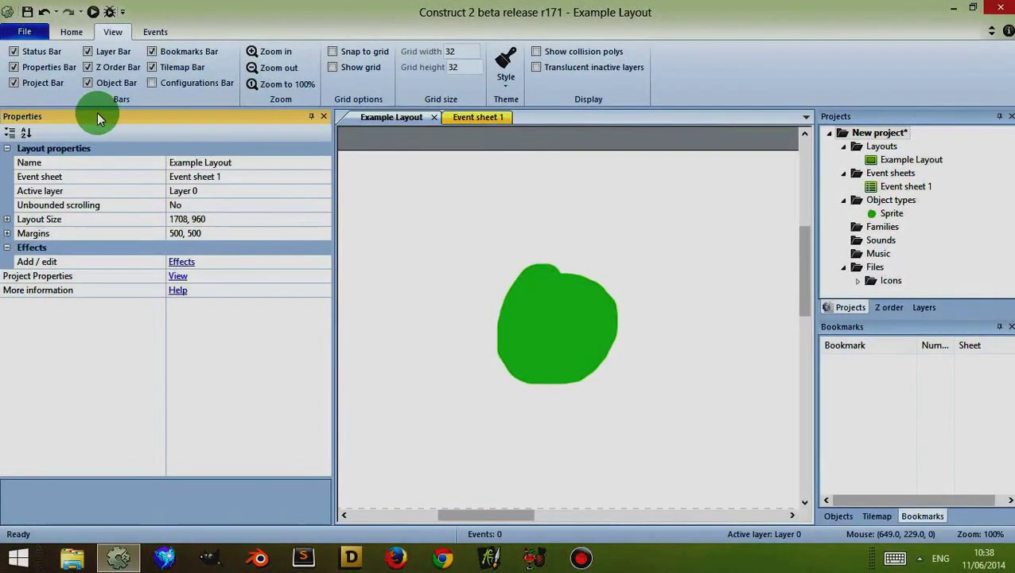
# Turn Properties into a tabbed document, then view Example Layout, Event sheet 1 and Properties tabs
pyautogui.rightClick(97, 113)
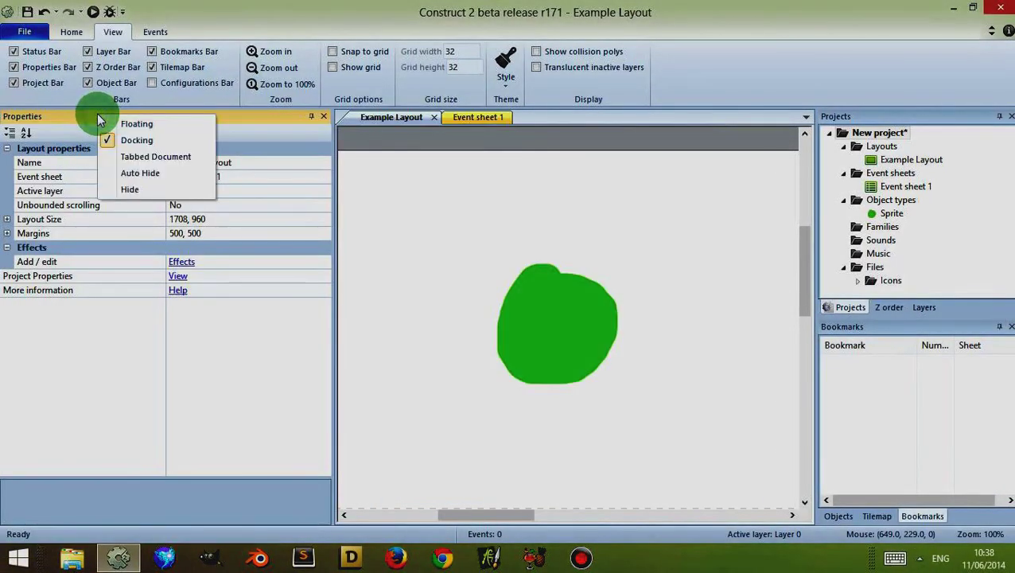
pyautogui.click(154, 159)
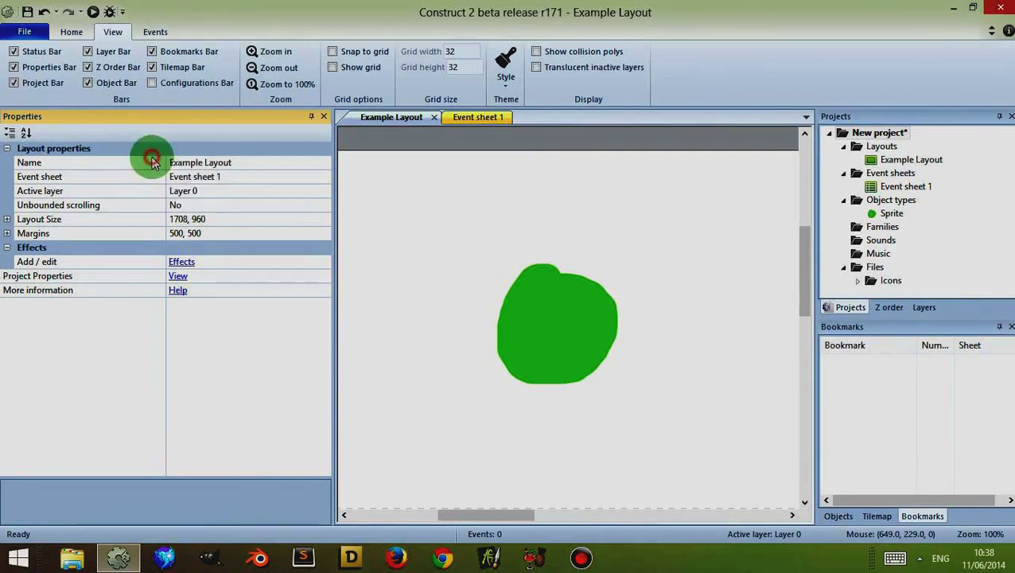
pyautogui.click(43, 116)
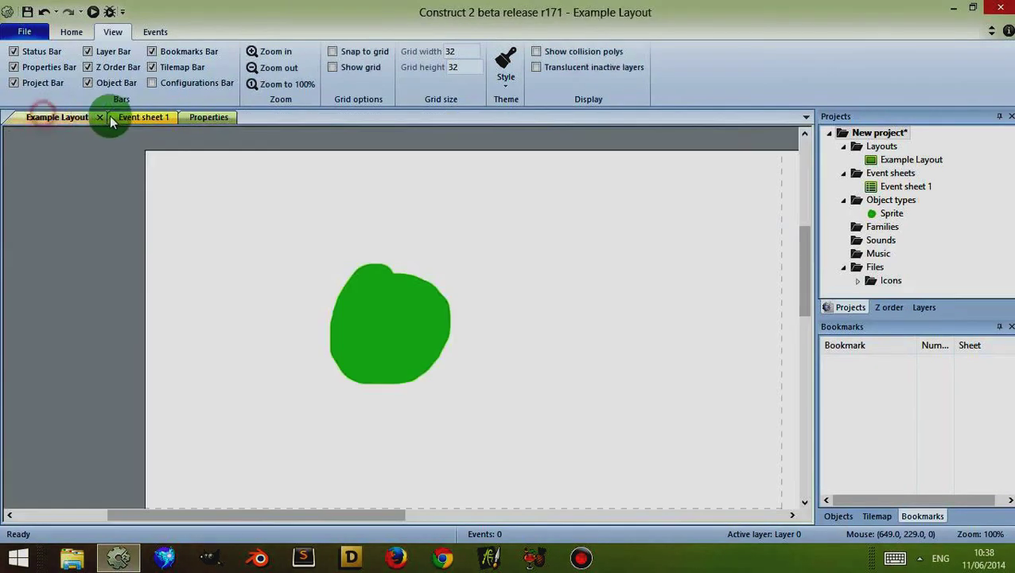
pyautogui.click(135, 119)
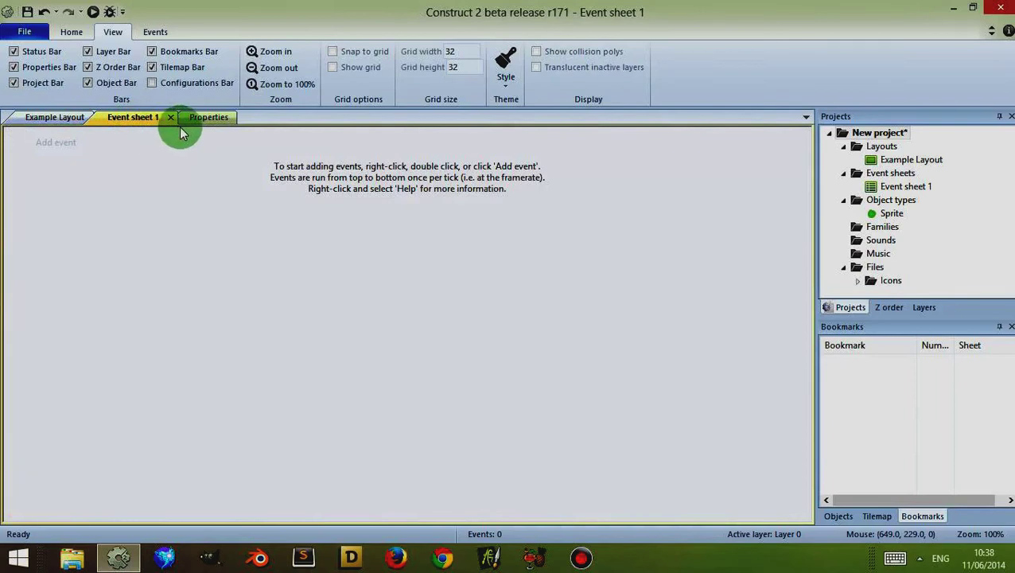
pyautogui.click(198, 120)
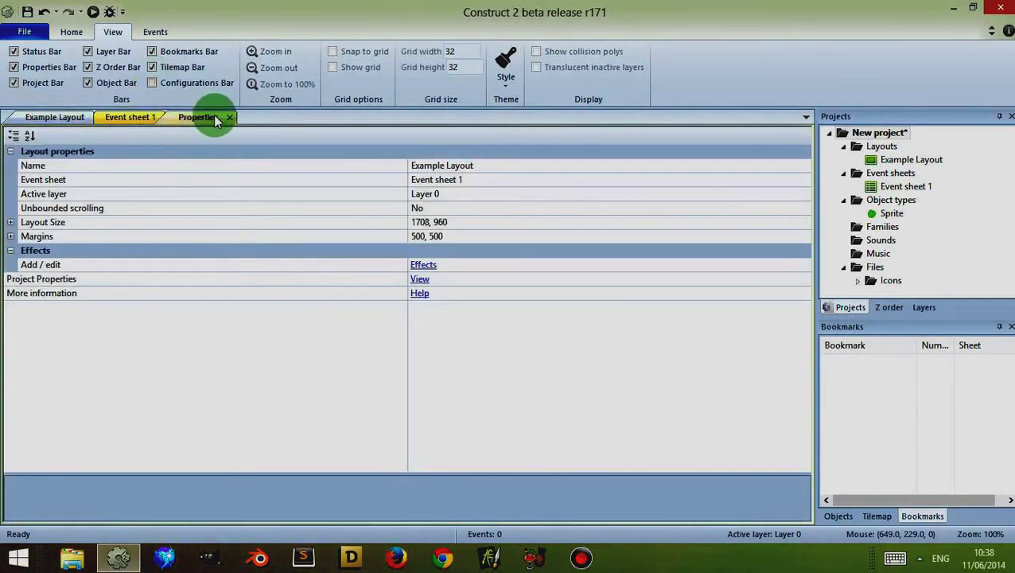
pyautogui.moveTo(211, 123)
pyautogui.mouseDown()
pyautogui.moveTo(193, 116)
pyautogui.moveTo(381, 355)
pyautogui.moveTo(191, 129)
pyautogui.moveTo(46, 119)
pyautogui.moveTo(224, 119)
pyautogui.moveTo(191, 119)
pyautogui.moveTo(202, 119)
pyautogui.mouseUp()
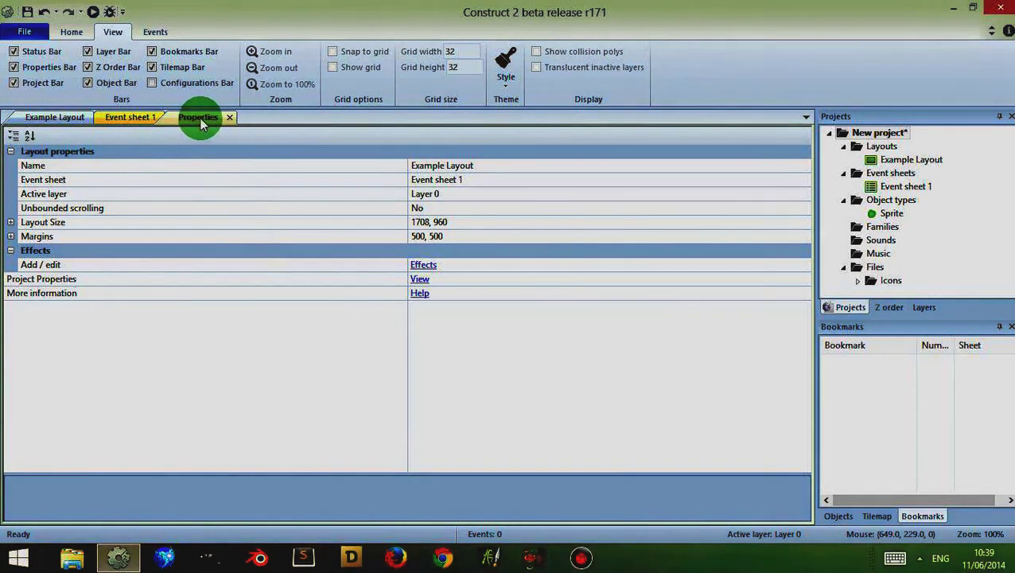
# Undock the Properties tab into a narrower left side panel and bring Example Layout back into view
pyautogui.rightClick(200, 123)
pyautogui.click(212, 129)
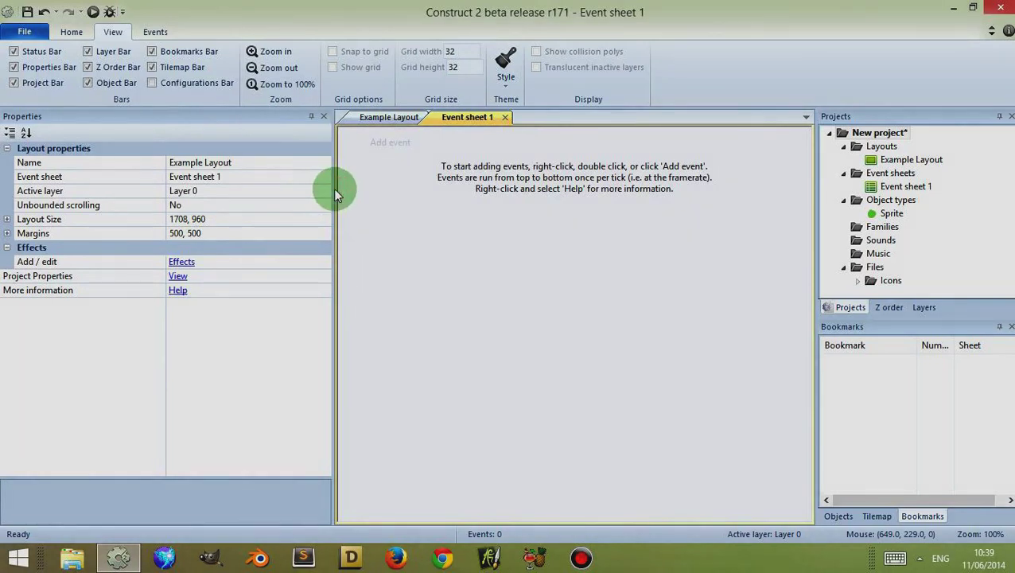
pyautogui.moveTo(334, 191); pyautogui.dragTo(176, 195)
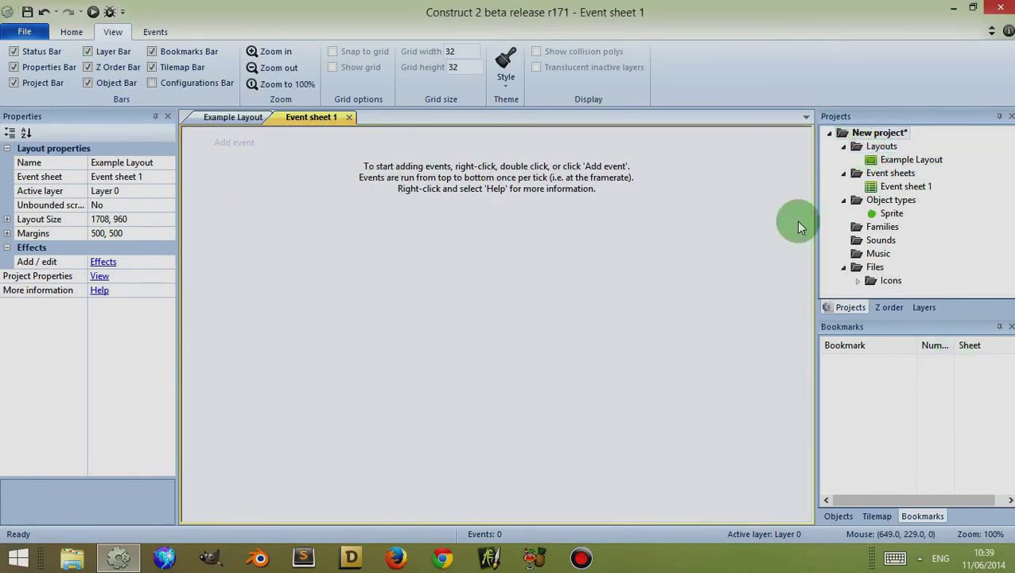
pyautogui.click(228, 119)
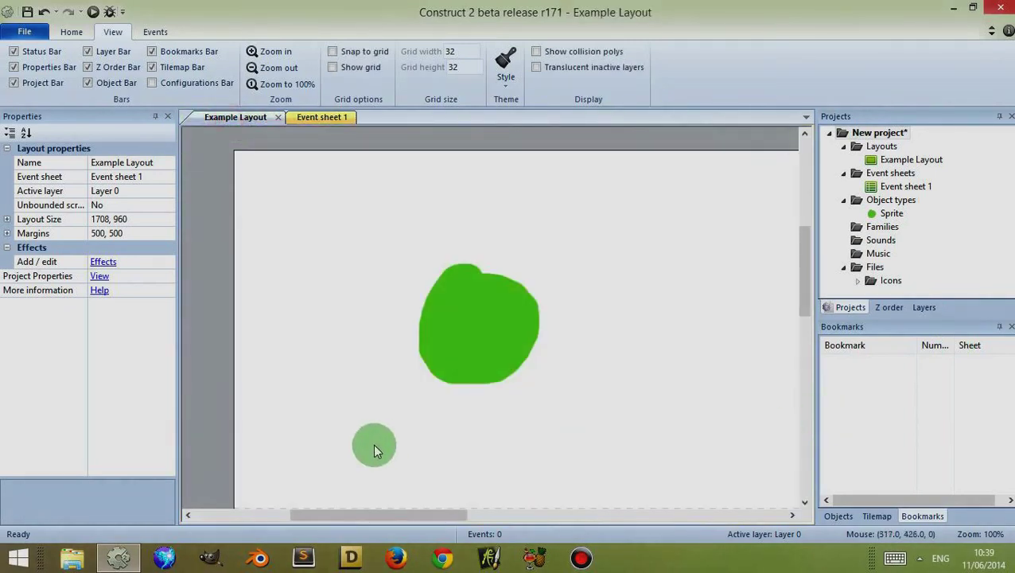